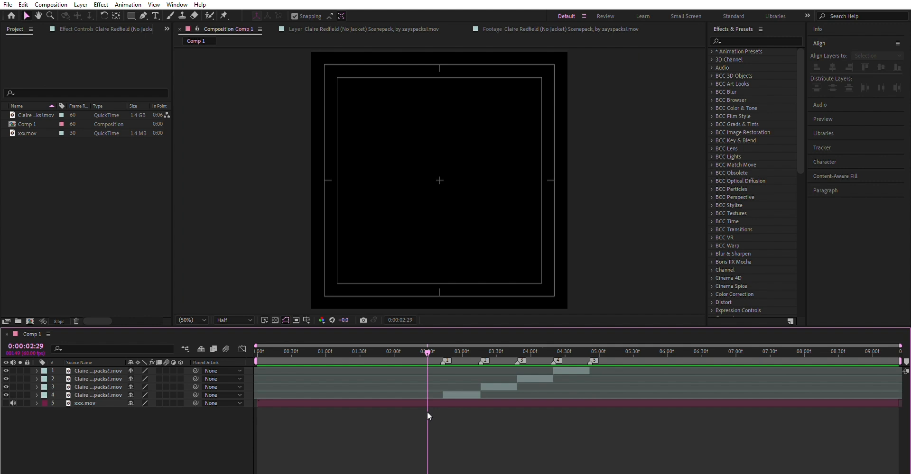
pyautogui.moveTo(456, 346); pyautogui.dragTo(452, 403)
pyautogui.click(456, 395)
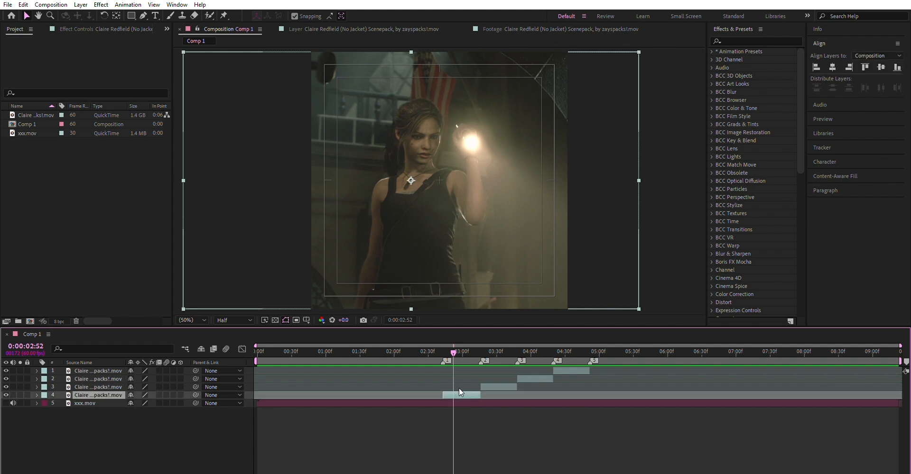
pyautogui.hotkey('ctrl', 'shift', 'c')
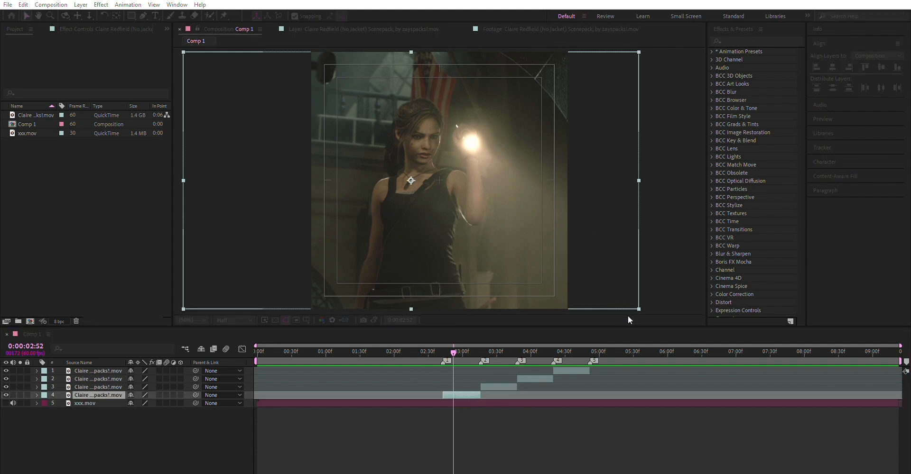
pyautogui.click(679, 316)
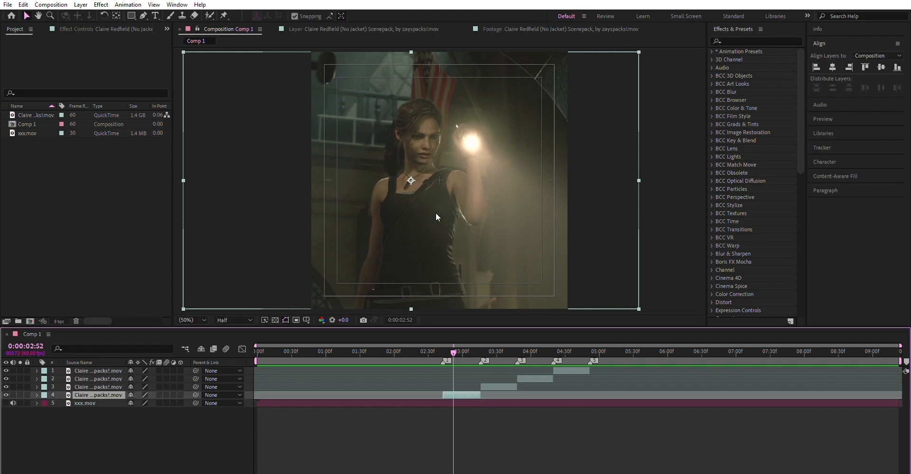
pyautogui.moveTo(452, 354); pyautogui.dragTo(492, 416)
pyautogui.click(494, 416)
pyautogui.click(532, 379)
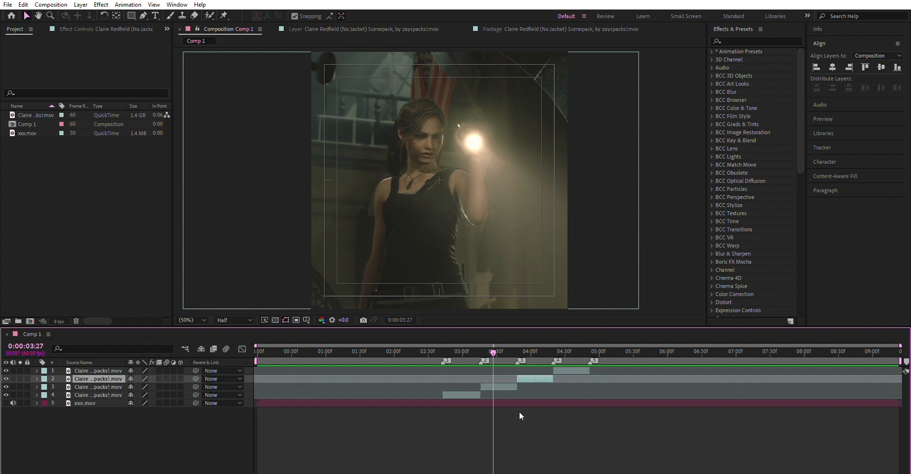
pyautogui.moveTo(499, 350); pyautogui.dragTo(423, 405)
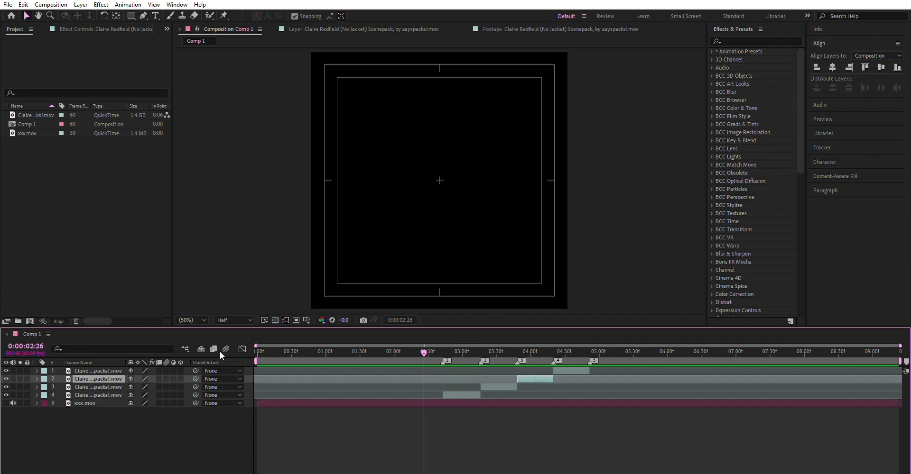
# Preview the opening clip with the xxx.mov audio muted, and unmute the track again.
pyautogui.click(13, 403)
pyautogui.press('space')
pyautogui.moveTo(473, 352); pyautogui.dragTo(454, 352)
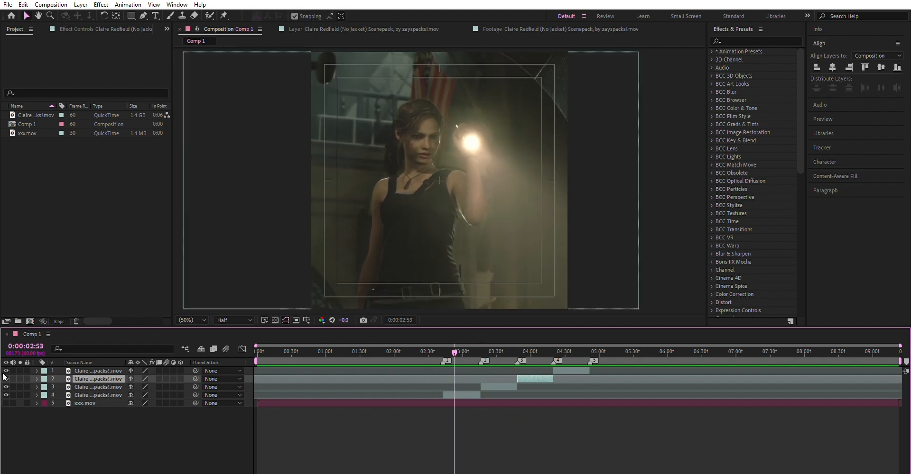
pyautogui.click(13, 404)
# Pre-compose the second clip in the sequence, which sits between markers 2 and 3.
pyautogui.moveTo(474, 352); pyautogui.dragTo(497, 351)
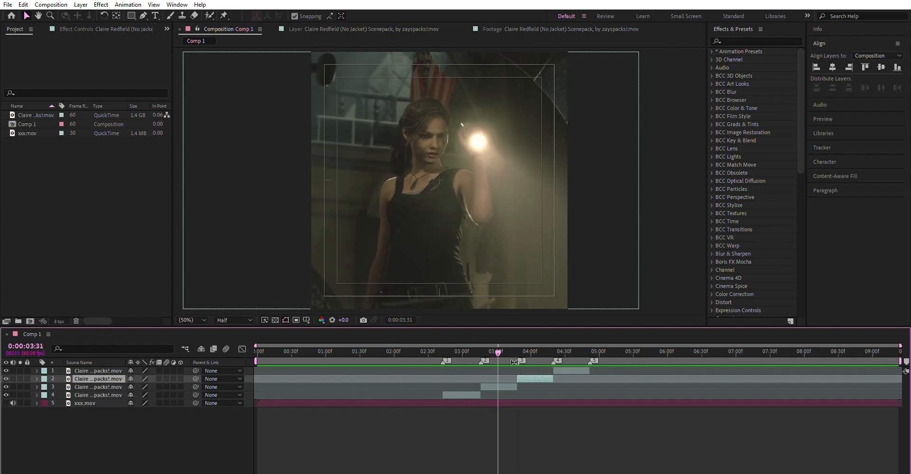
pyautogui.click(509, 387)
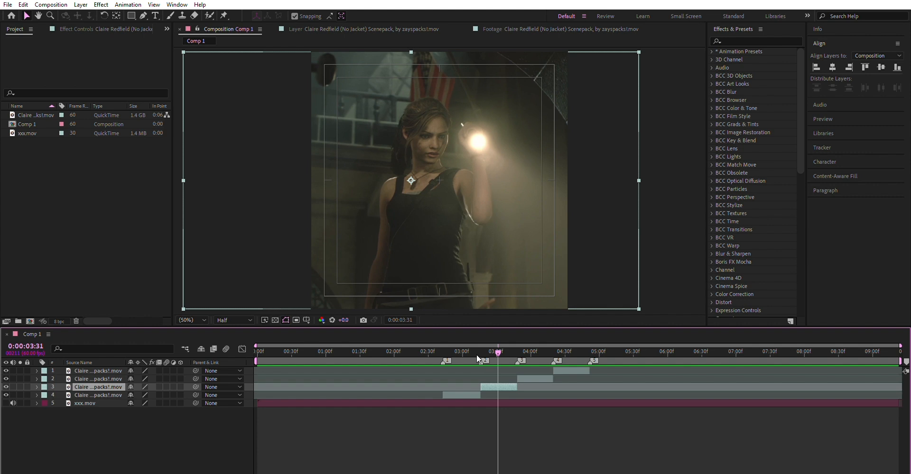
pyautogui.hotkey('ctrl', 'shift', 'z')
pyautogui.hotkey('ctrl', 'z')
pyautogui.click(489, 378)
pyautogui.click(491, 387)
pyautogui.hotkey('ctrl', 'shift', 'c')
pyautogui.click(642, 314)
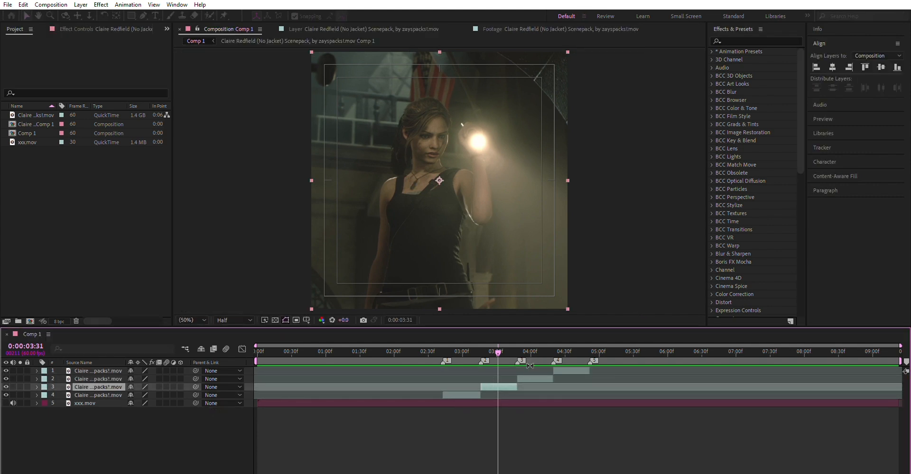
# Pre-compose the two remaining clips individually, one starting at marker 3 and one at marker 4.
pyautogui.click(531, 379)
pyautogui.hotkey('ctrl', 'shift', 'c')
pyautogui.click(645, 316)
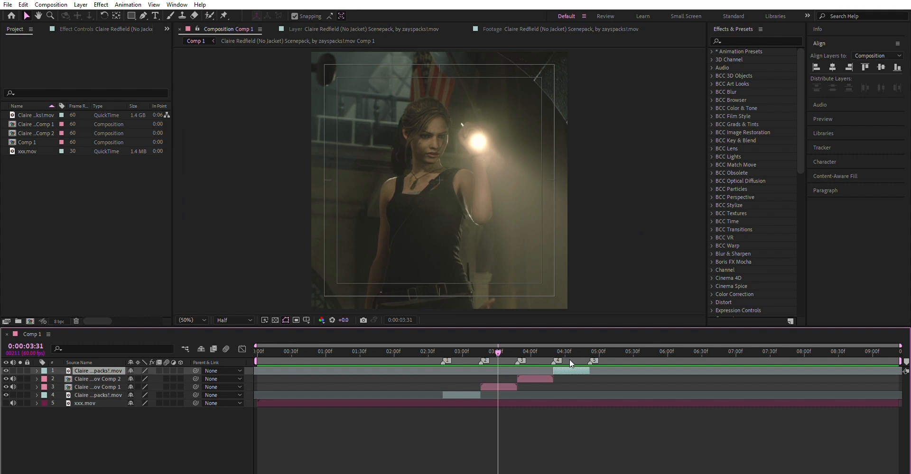
pyautogui.hotkey('ctrl', 'shift', 'c')
pyautogui.click(638, 313)
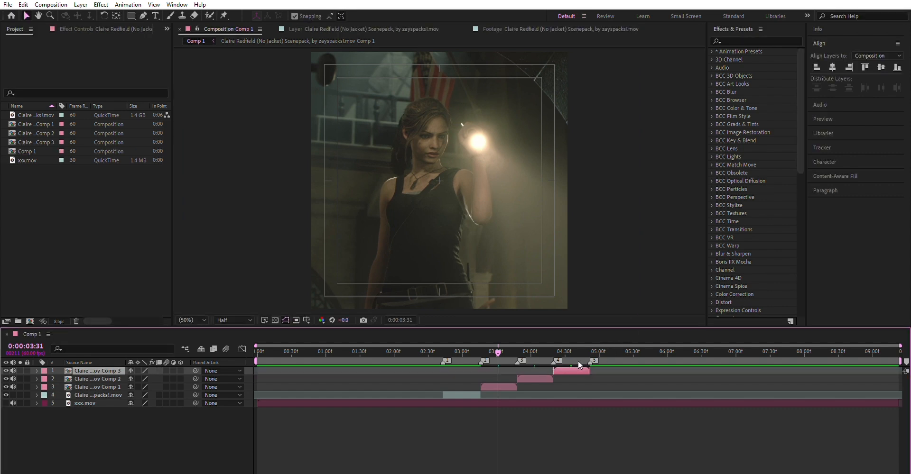
# Place the playhead at 0:00:03:16, the start of the first pre-composed clip, and select all three pre-composed layers.
pyautogui.click(480, 342)
pyautogui.click(491, 385)
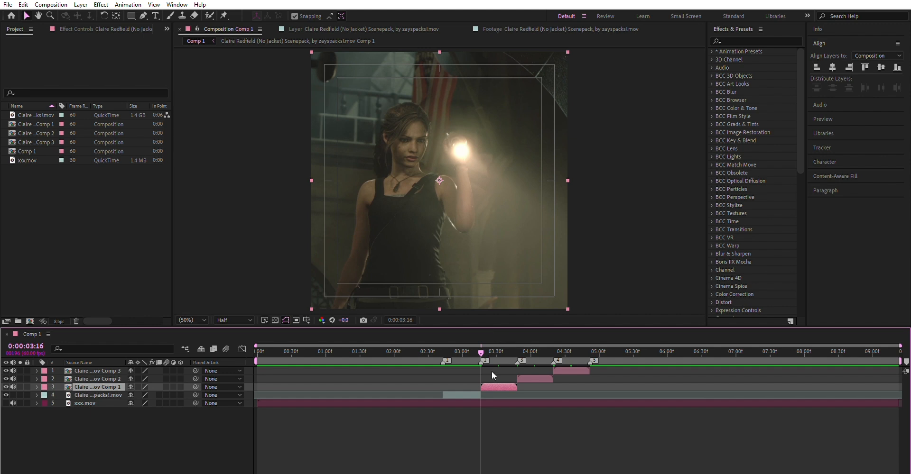
pyautogui.click(484, 420)
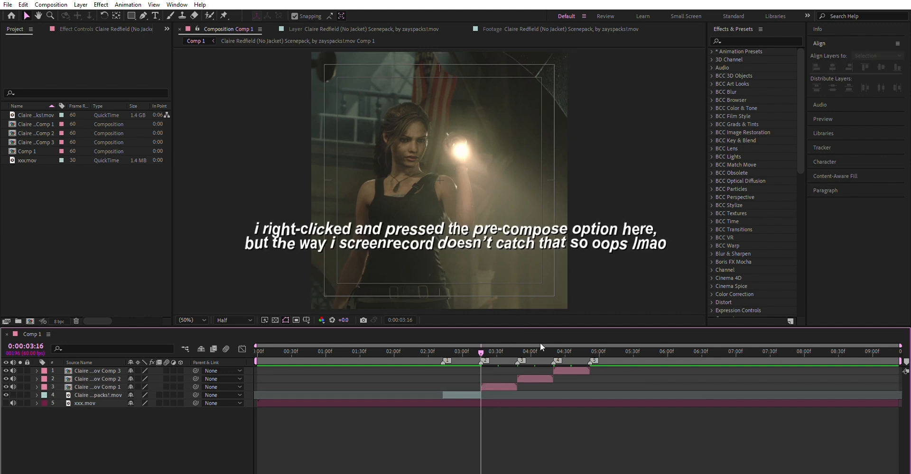
pyautogui.click(511, 386)
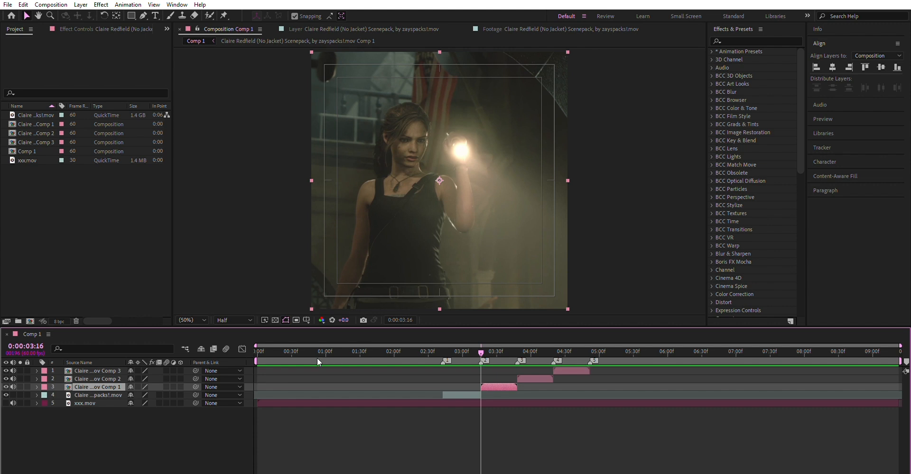
pyautogui.moveTo(254, 368); pyautogui.dragTo(267, 380)
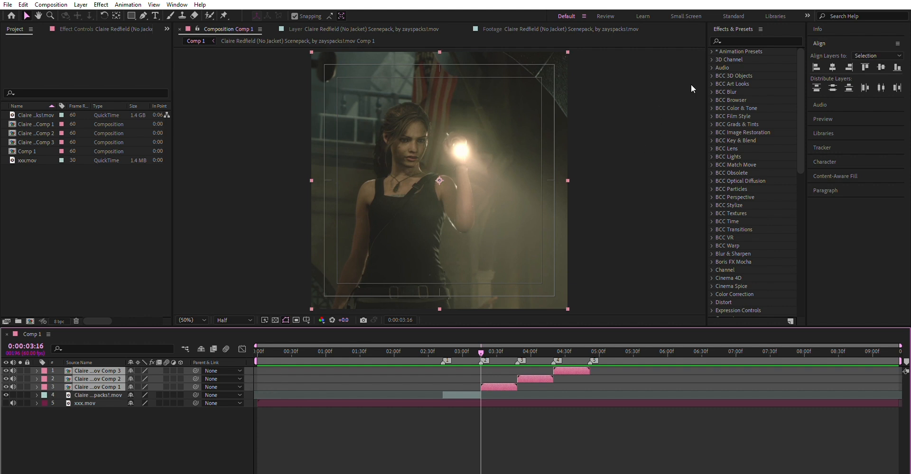
pyautogui.moveTo(73, 105); pyautogui.dragTo(116, 100)
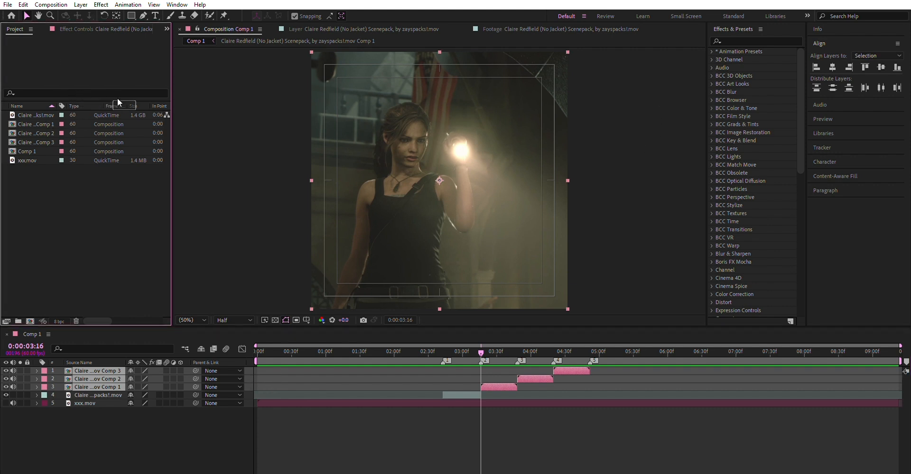
pyautogui.moveTo(163, 98); pyautogui.dragTo(146, 93)
pyautogui.moveTo(86, 106); pyautogui.dragTo(81, 107)
# Search the effects for twixtor and apply the Twixtor plug-in to the three selected pre-composed clips.
pyautogui.click(760, 37)
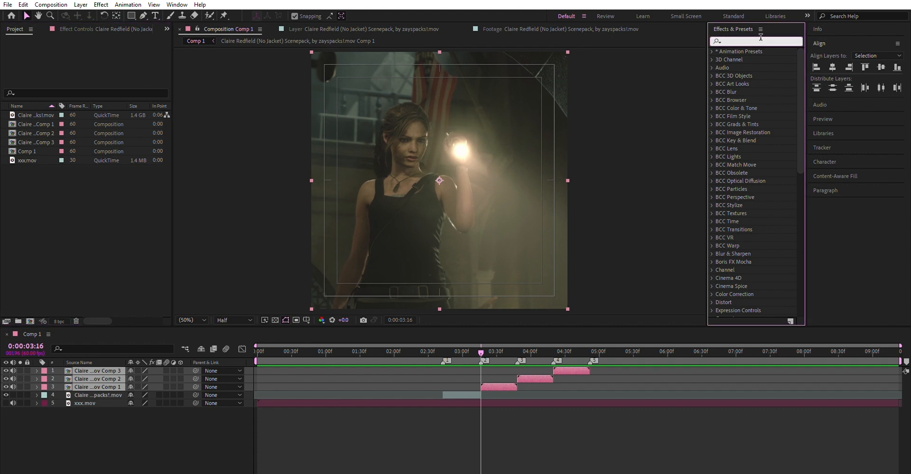
pyautogui.write('te')
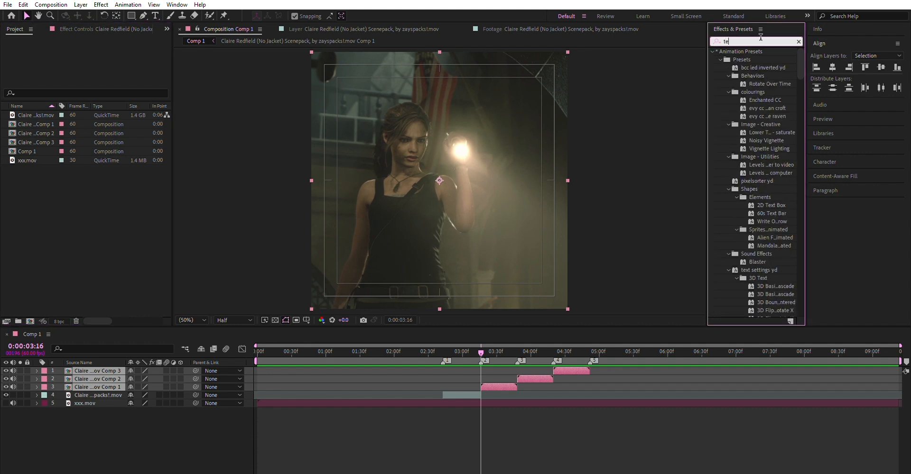
pyautogui.press('BackSpace')
pyautogui.write('wixtor')
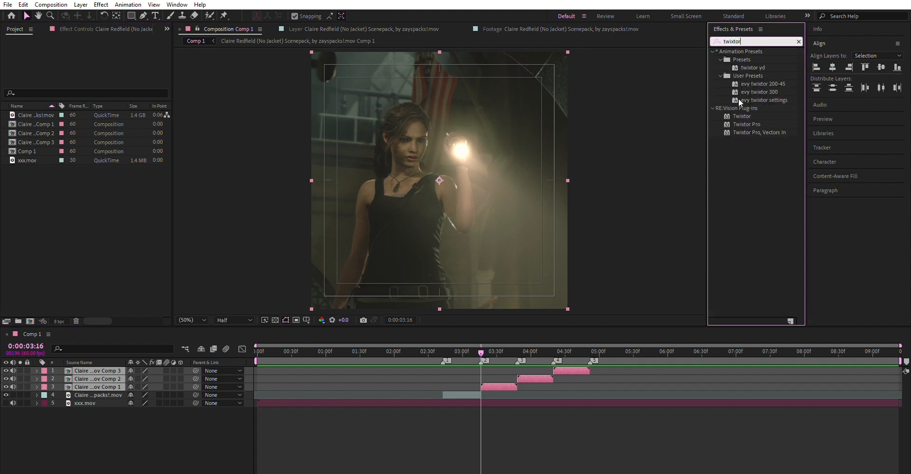
pyautogui.click(737, 116)
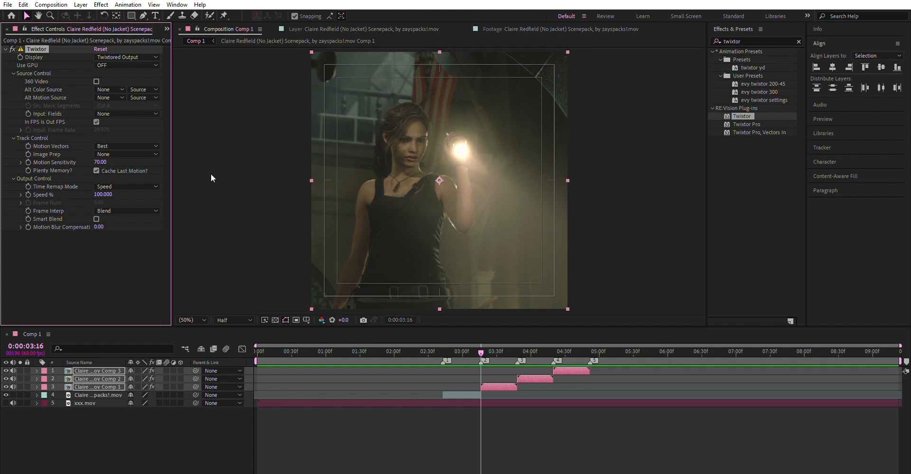
# Turn off In FPS is Out FPS in Twixtor and set the input frame rate to 60.
pyautogui.click(96, 122)
pyautogui.click(102, 130)
pyautogui.write('60')
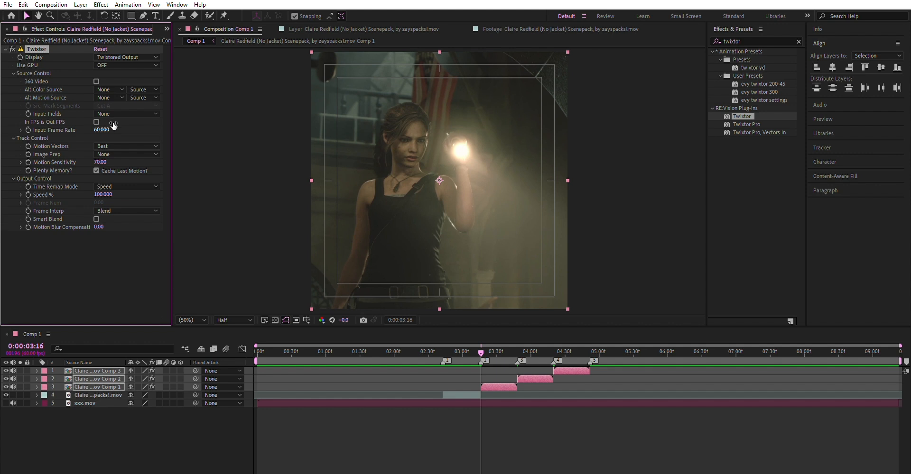
pyautogui.press('Return')
# Set Twixtor's Motion Sensitivity to 100, enable Smart Blend and set Frame Interp to Motion Weighted Blend.
pyautogui.moveTo(99, 162); pyautogui.dragTo(126, 165)
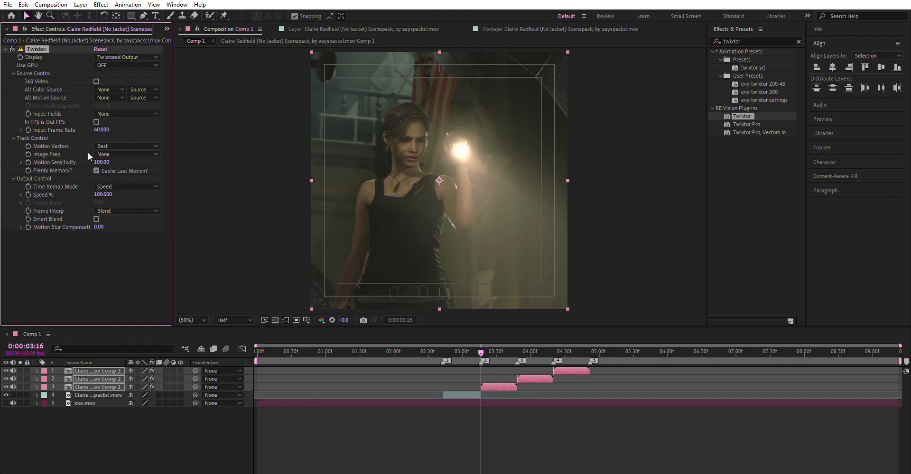
pyautogui.click(96, 220)
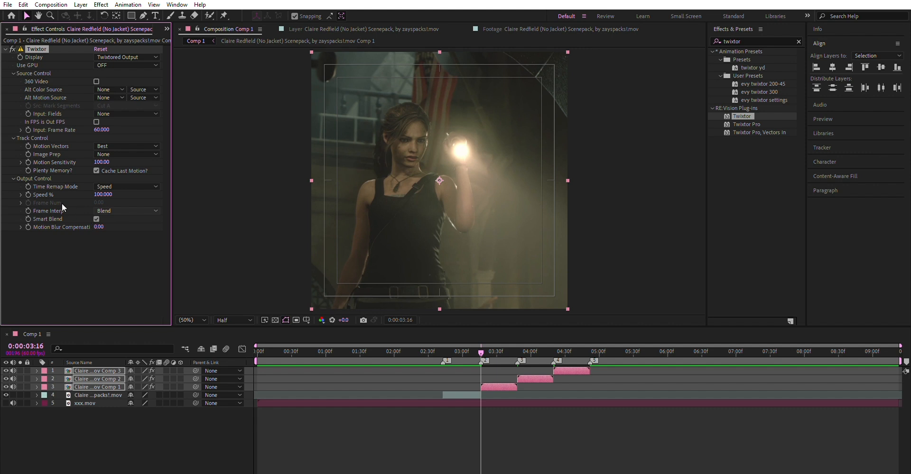
pyautogui.click(110, 231)
pyautogui.click(495, 420)
# Enable keyframing for Twixtor's Speed % at the start of the first pre-composed clip and show its keyframes in the timeline.
pyautogui.click(489, 387)
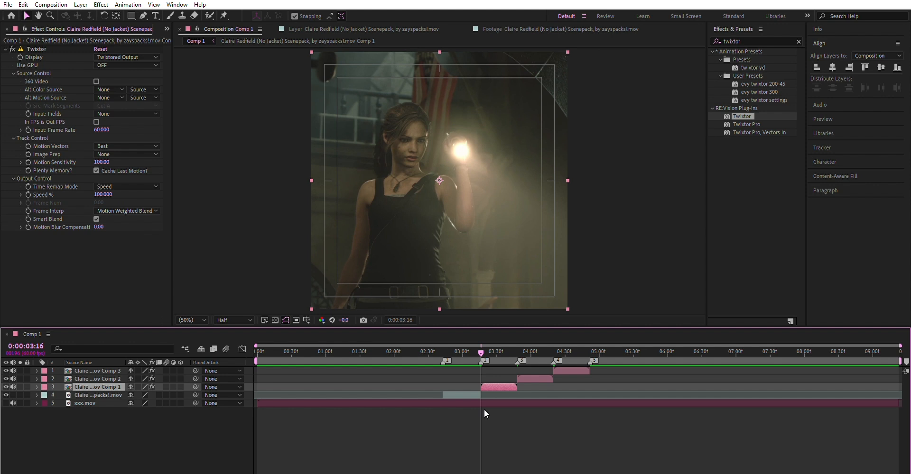
pyautogui.press('=')
pyautogui.press('=')
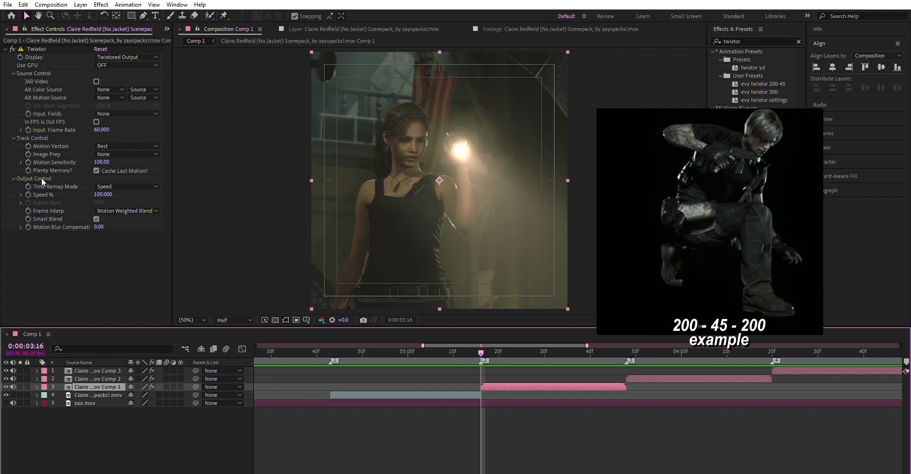
pyautogui.click(29, 194)
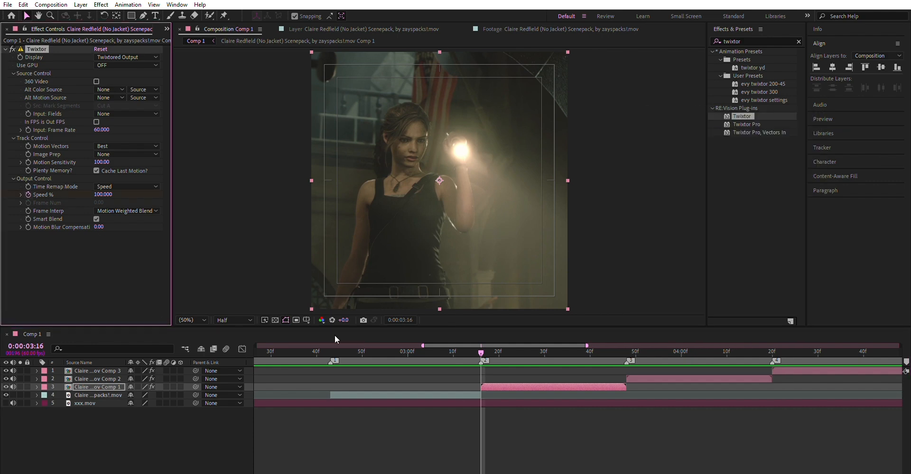
pyautogui.press('u')
# Add a Speed % keyframe of 200 at the end of the first pre-composed clip, at marker 3.
pyautogui.click(624, 351)
pyautogui.click(136, 403)
pyautogui.write('200')
pyautogui.press('Return')
# Add a Speed % keyframe of 45 at 0:00:03:32, midway through the first pre-composed clip.
pyautogui.moveTo(562, 350); pyautogui.dragTo(554, 351)
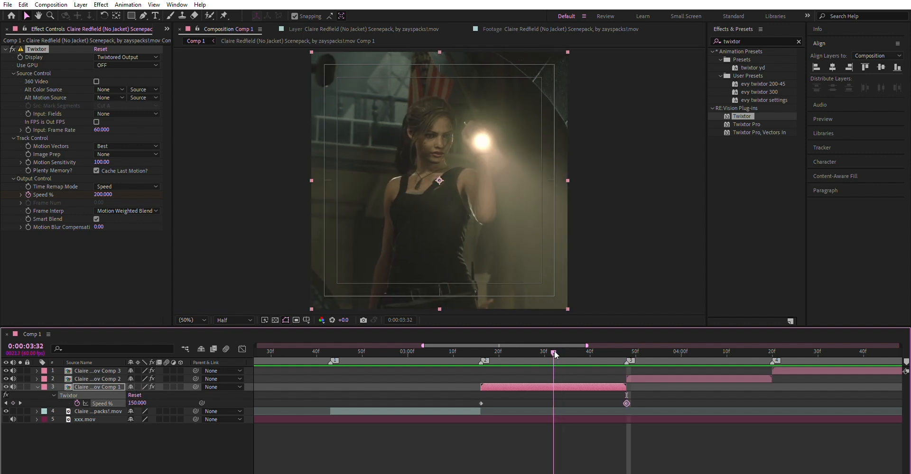
pyautogui.moveTo(623, 396); pyautogui.dragTo(629, 396)
pyautogui.moveTo(551, 352)
pyautogui.mouseDown()
pyautogui.moveTo(562, 352)
pyautogui.moveTo(553, 352)
pyautogui.mouseUp()
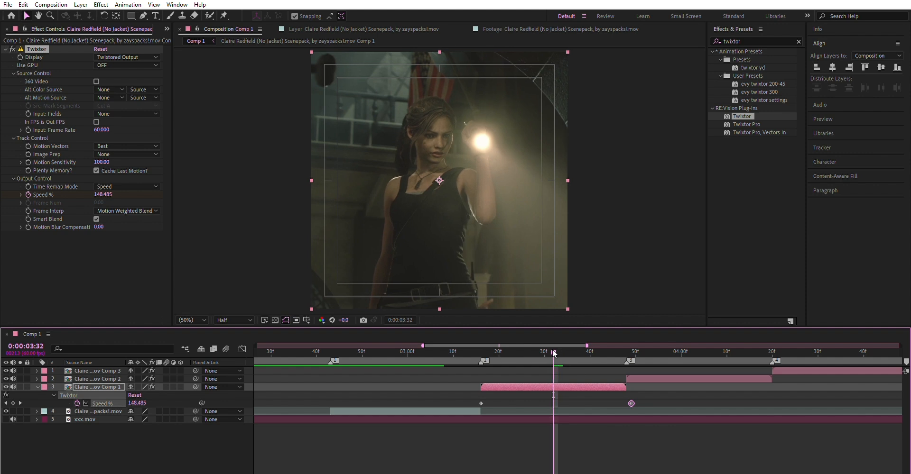
pyautogui.moveTo(631, 402); pyautogui.dragTo(460, 413)
pyautogui.moveTo(627, 403)
pyautogui.mouseDown()
pyautogui.moveTo(608, 402)
pyautogui.moveTo(627, 403)
pyautogui.mouseUp()
pyautogui.click(638, 394)
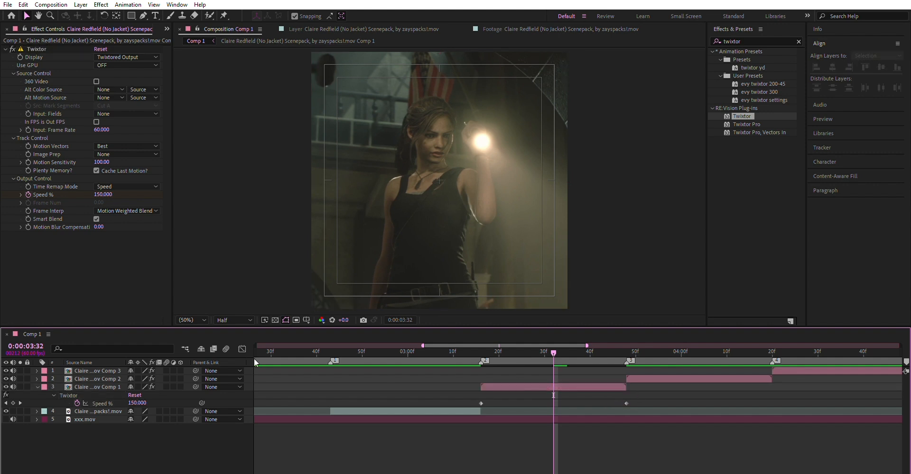
pyautogui.click(135, 402)
pyautogui.write('45')
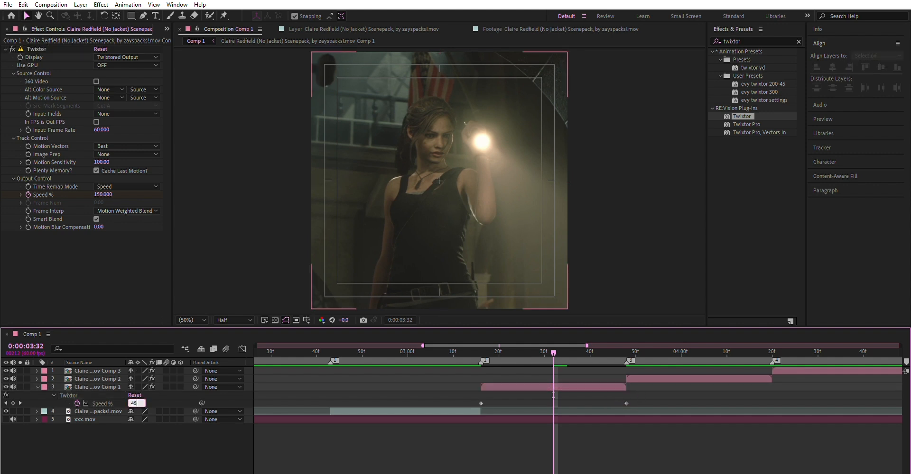
pyautogui.press('Return')
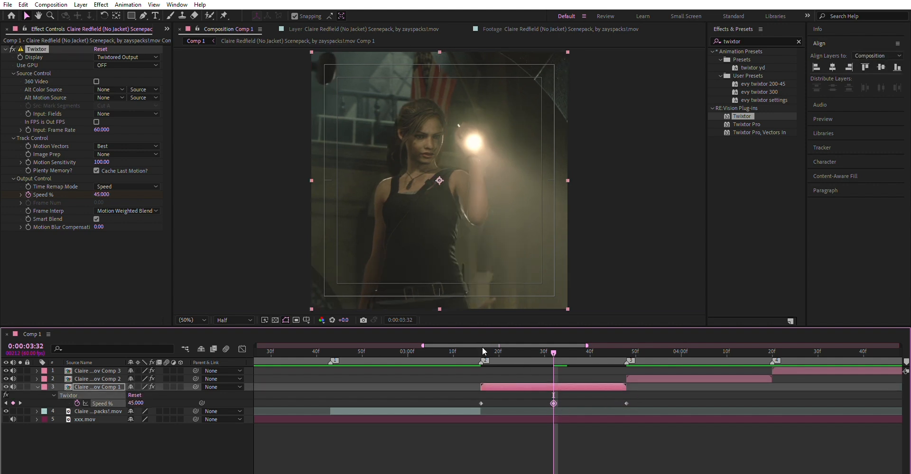
# Set the Speed % keyframe at the start of the first pre-composed clip to 200.
pyautogui.click(481, 351)
pyautogui.click(142, 403)
pyautogui.write('200')
pyautogui.press('Return')
# Apply Easy Ease to all three Twixtor Speed % keyframes of the first pre-composed clip.
pyautogui.moveTo(544, 351); pyautogui.dragTo(555, 350)
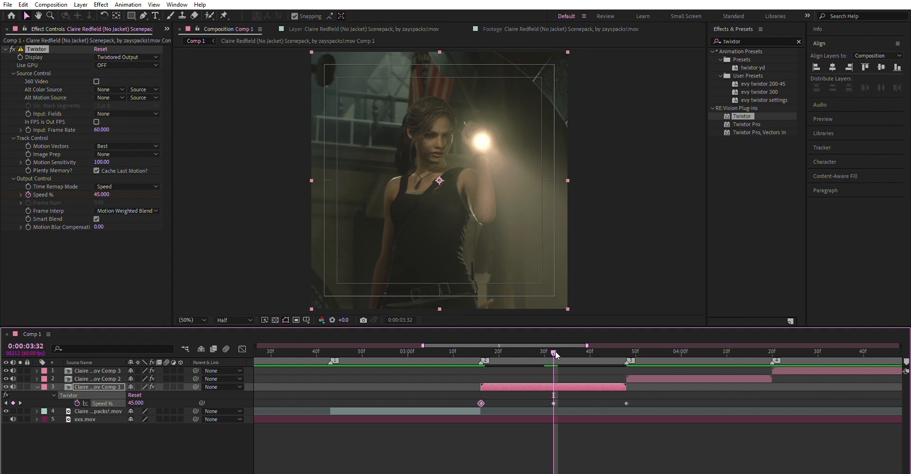
pyautogui.click(566, 425)
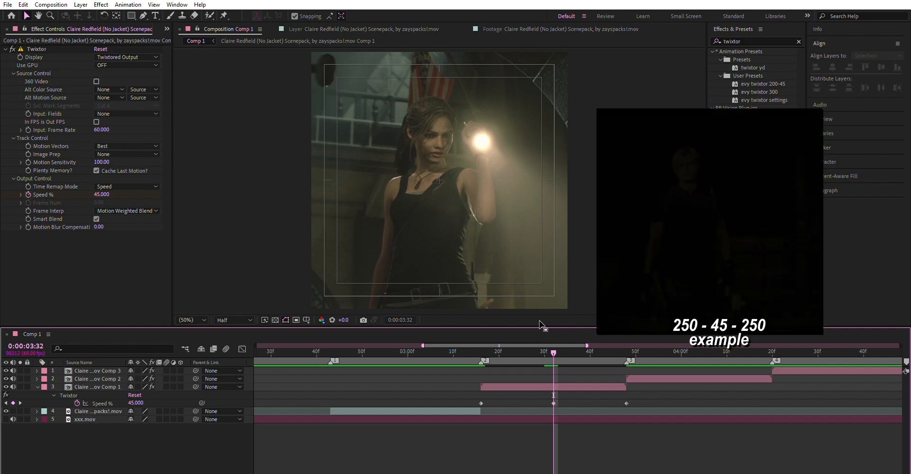
pyautogui.click(481, 351)
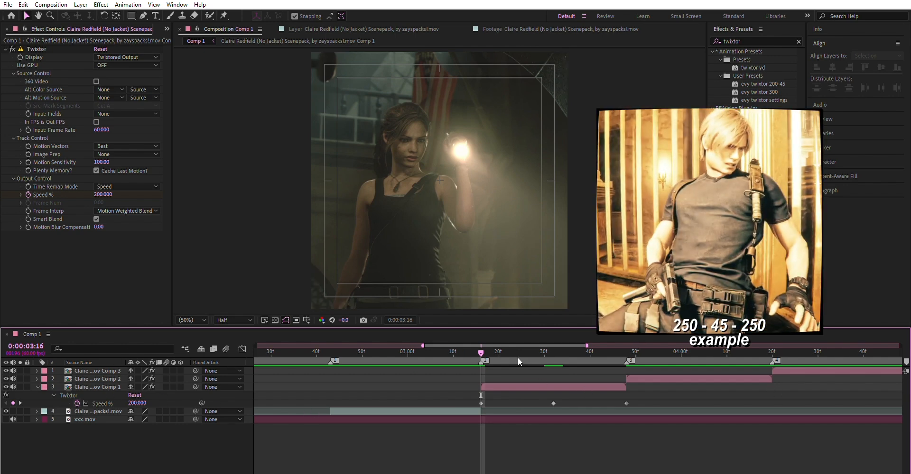
pyautogui.click(549, 349)
pyautogui.click(649, 387)
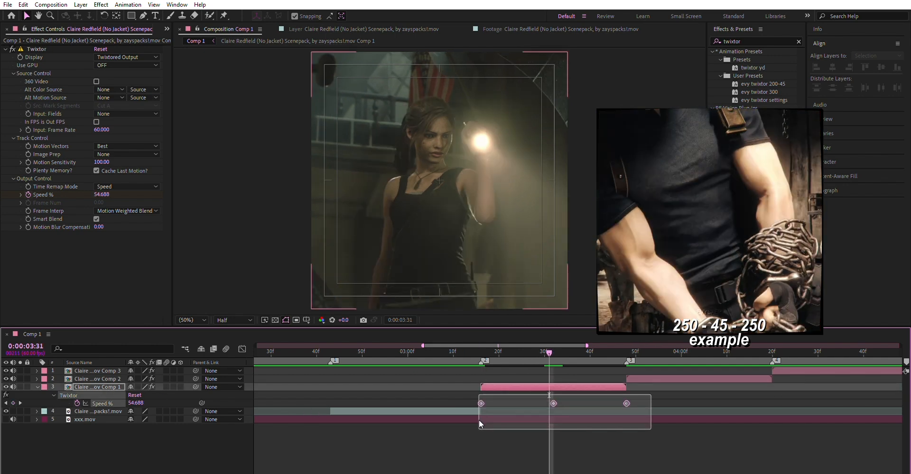
pyautogui.press('F9')
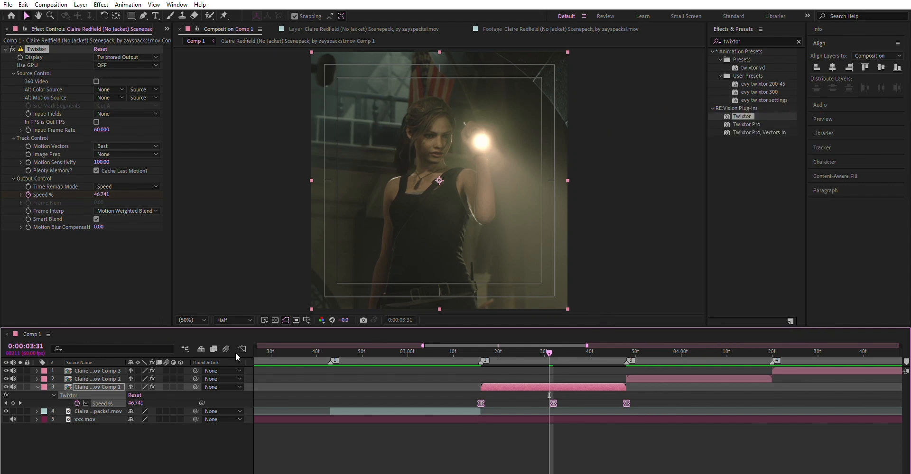
# In the value graph, extend both influence handles of the middle Speed % keyframe to the clip's start and end, and hide the keyframes.
pyautogui.click(243, 349)
pyautogui.moveTo(617, 424); pyautogui.dragTo(503, 461)
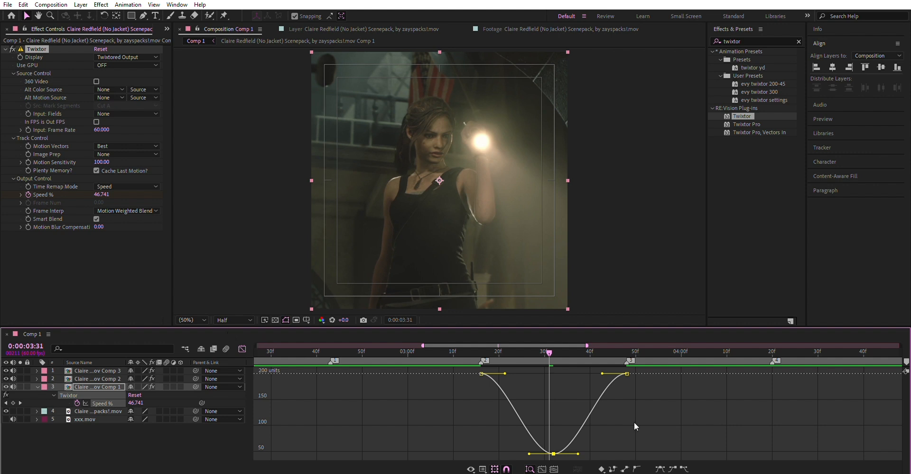
pyautogui.click(551, 348)
pyautogui.moveTo(583, 446); pyautogui.dragTo(517, 461)
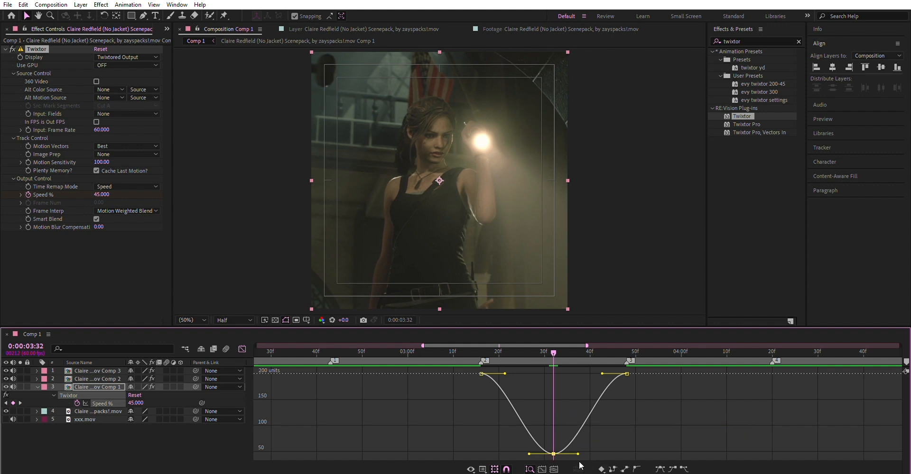
pyautogui.moveTo(578, 454); pyautogui.dragTo(720, 457)
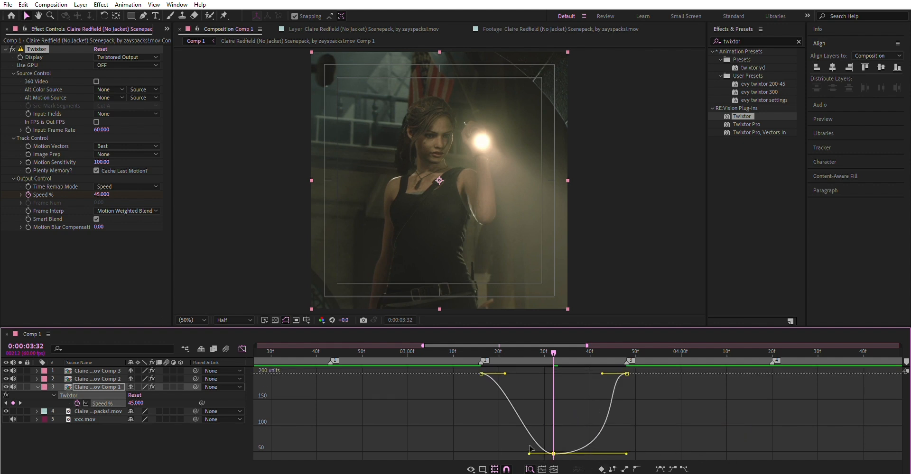
pyautogui.moveTo(529, 454); pyautogui.dragTo(480, 454)
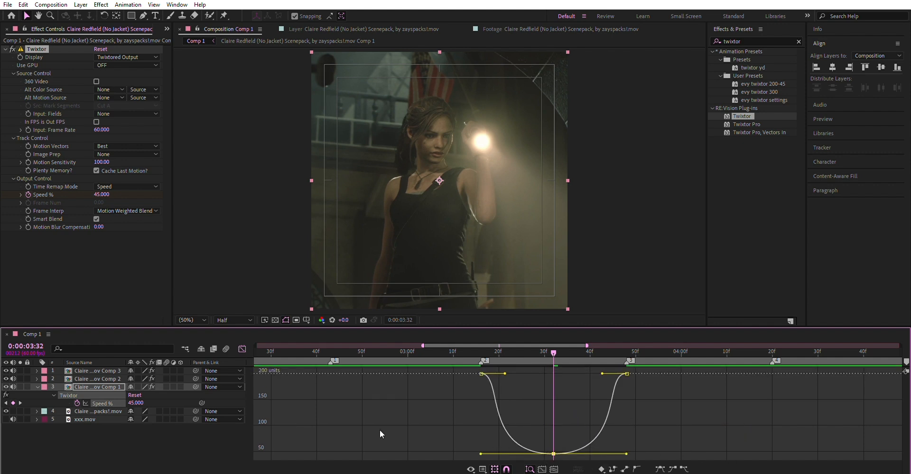
pyautogui.click(242, 348)
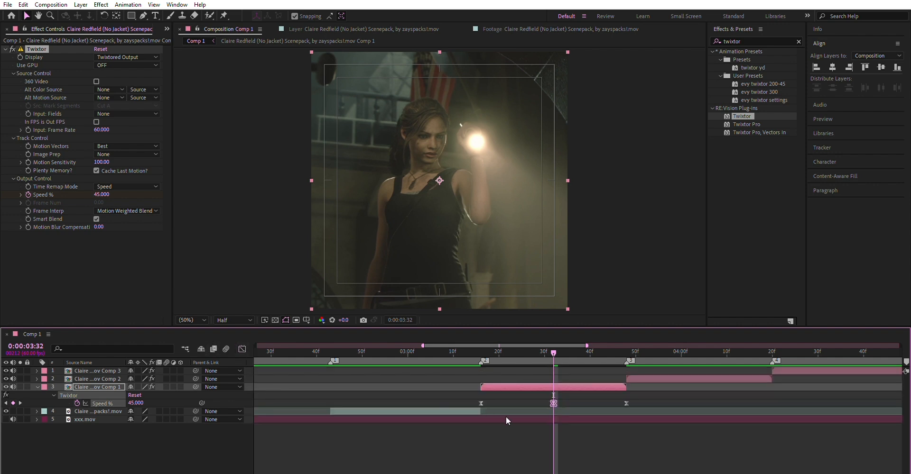
pyautogui.click(533, 383)
pyautogui.press('u')
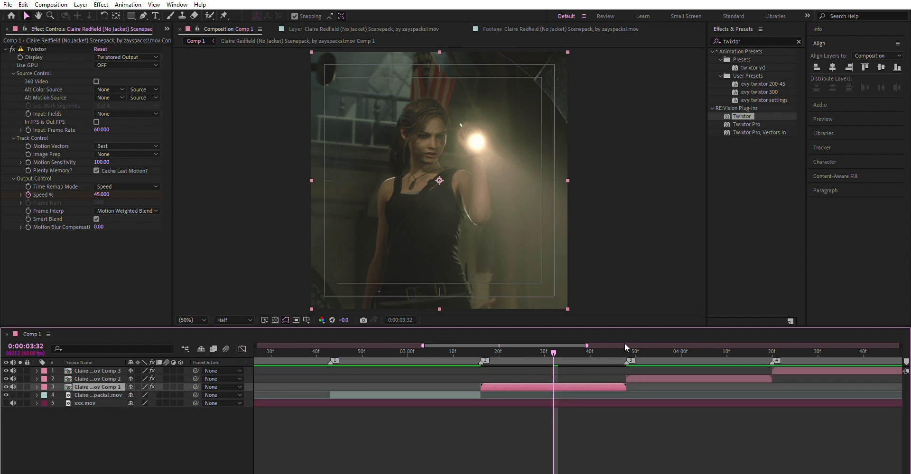
# Play back the untreated clip and the first pre-composed clip with the music track muted to compare the speed ramp.
pyautogui.moveTo(490, 353); pyautogui.dragTo(305, 363)
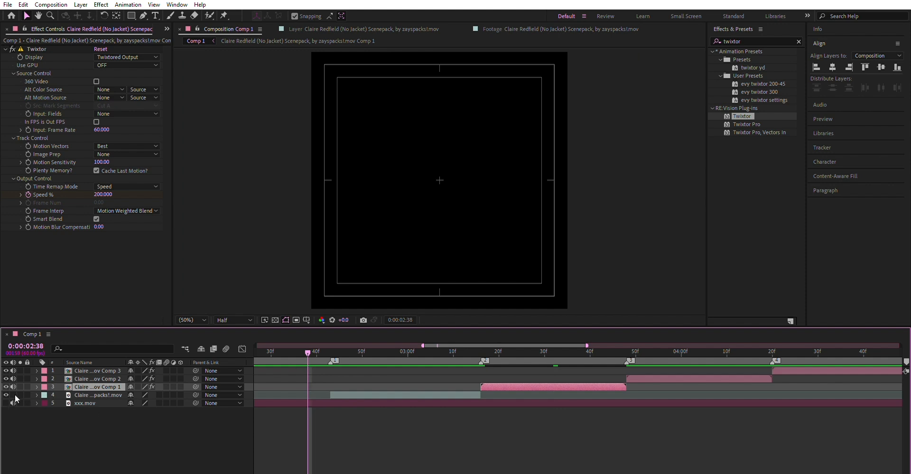
pyautogui.press('space')
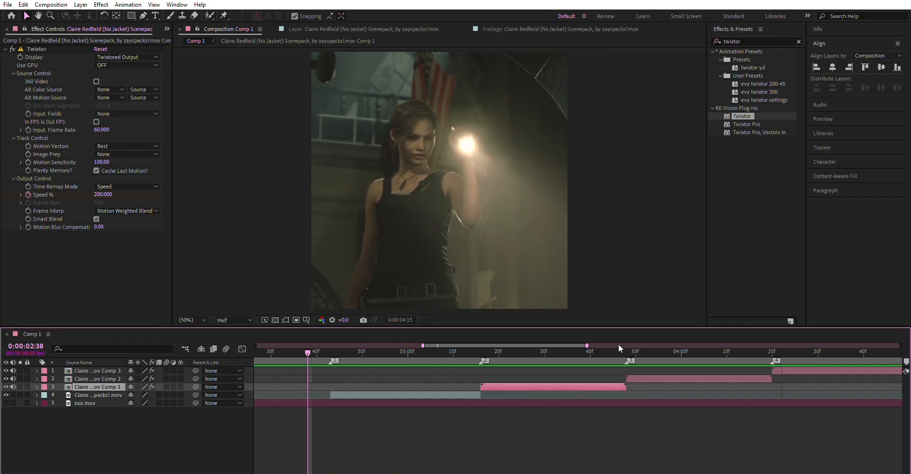
pyautogui.press('space')
pyautogui.moveTo(482, 354); pyautogui.dragTo(332, 379)
pyautogui.press('space')
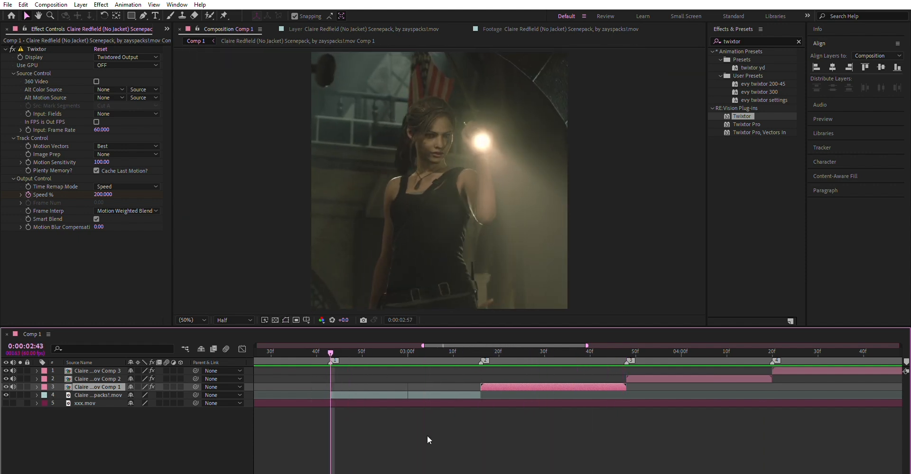
pyautogui.click(481, 353)
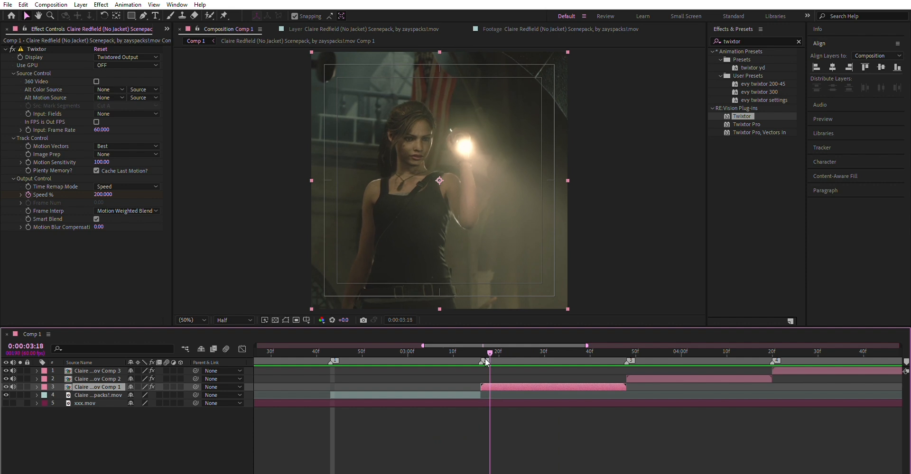
pyautogui.press('space')
pyautogui.press('space')
pyautogui.moveTo(584, 351); pyautogui.dragTo(443, 352)
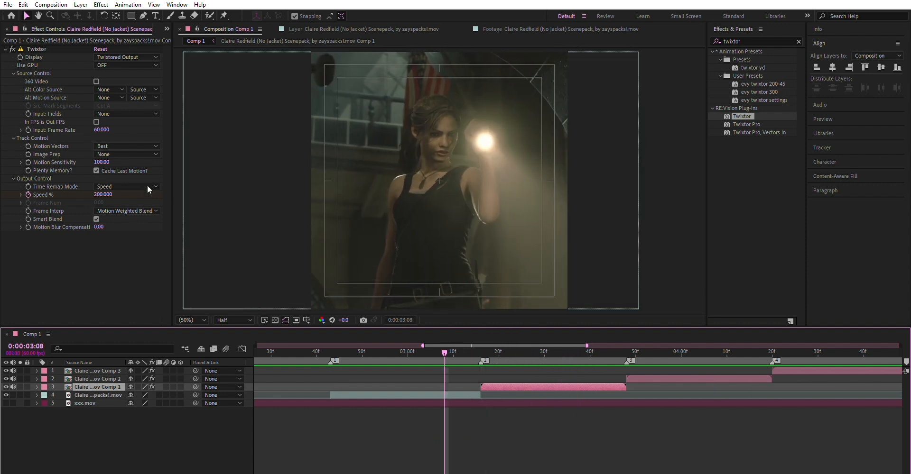
# Set the Speed % keyframe at the start of the first pre-composed clip, at marker 2, to 250.
pyautogui.click(480, 352)
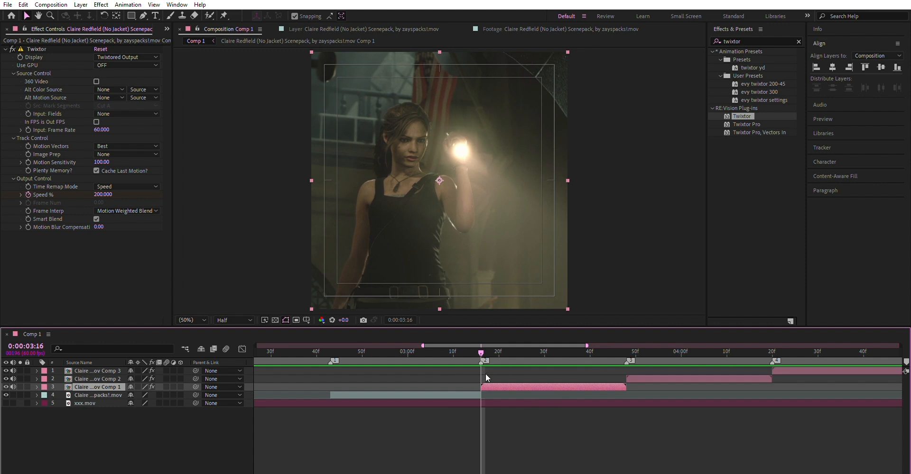
pyautogui.press('u')
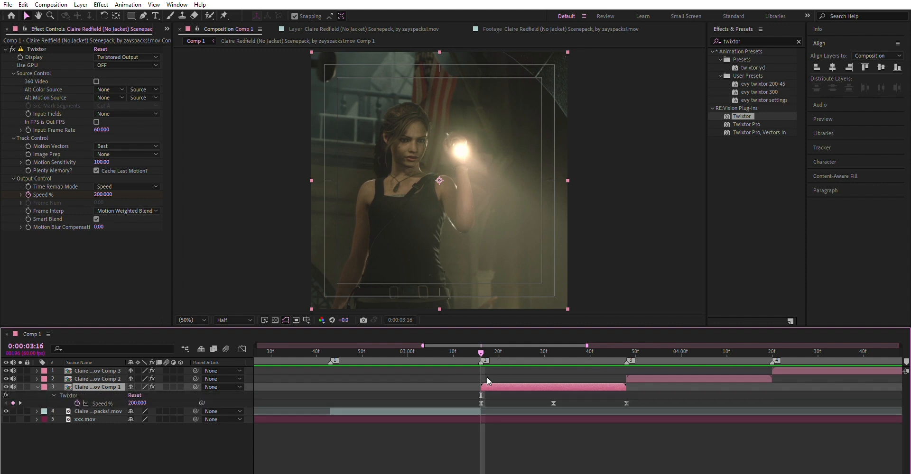
pyautogui.click(137, 402)
pyautogui.write('250')
pyautogui.press('Return')
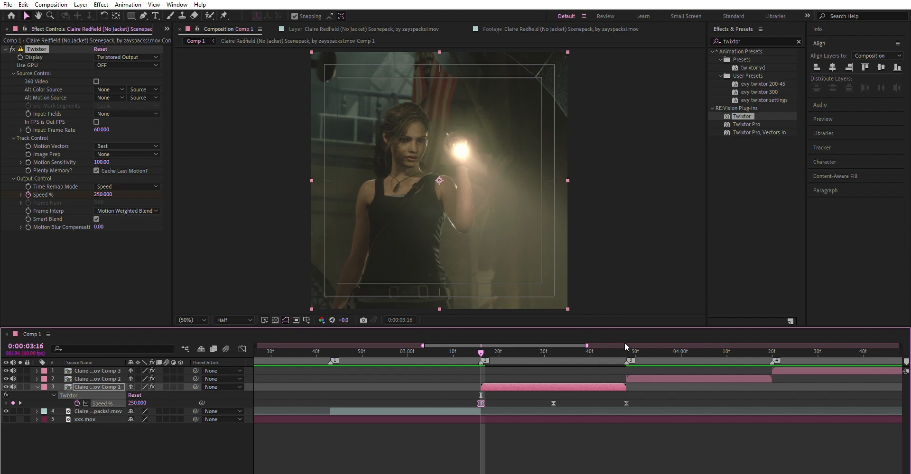
# Set the Speed % keyframe at the end of the first pre-composed clip to 250 and collapse the layer's properties.
pyautogui.click(628, 351)
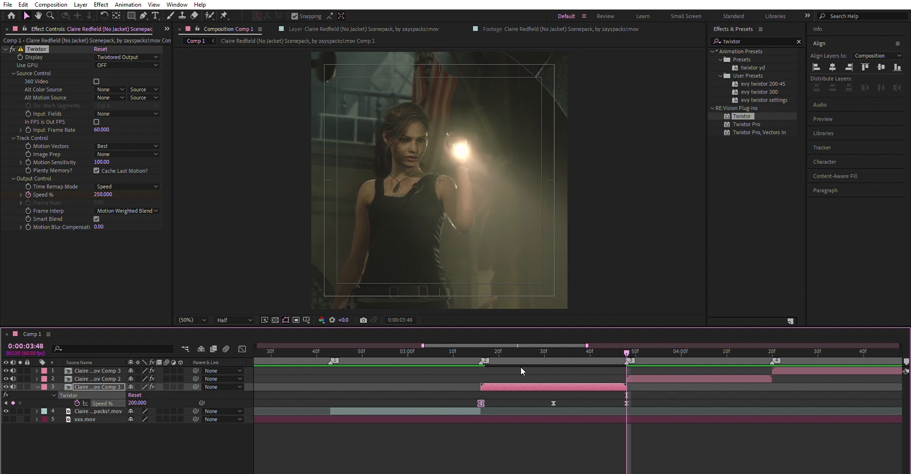
pyautogui.click(137, 403)
pyautogui.write('250')
pyautogui.press('Return')
pyautogui.click(569, 384)
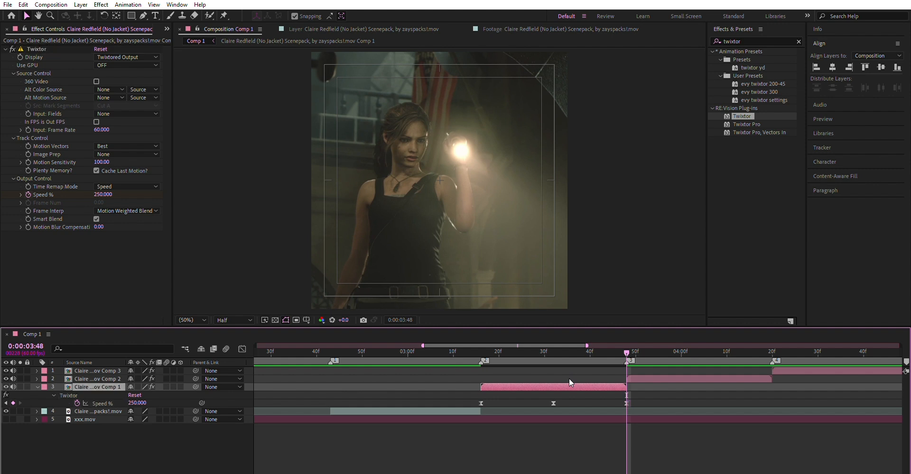
pyautogui.press('u')
# Copy the first pre-composed clip's Speed % keyframes onto the second pre-composed clip, starting at marker 3.
pyautogui.hscroll(3, 599, 467)
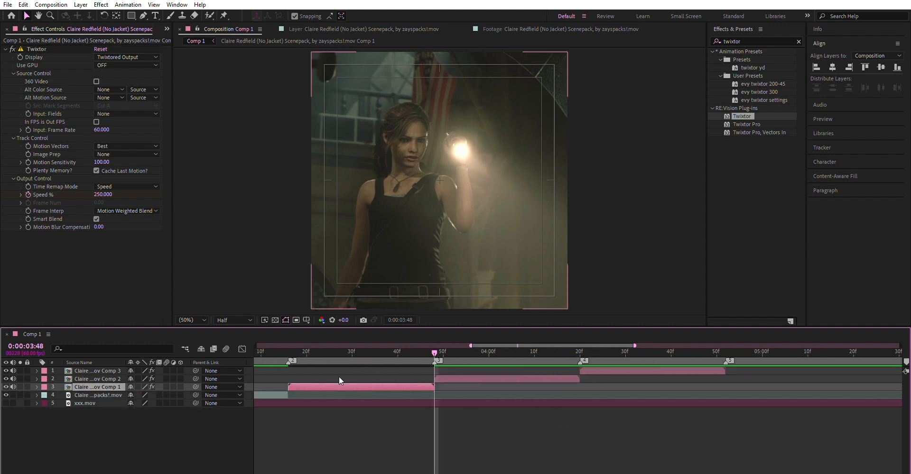
pyautogui.click(464, 377)
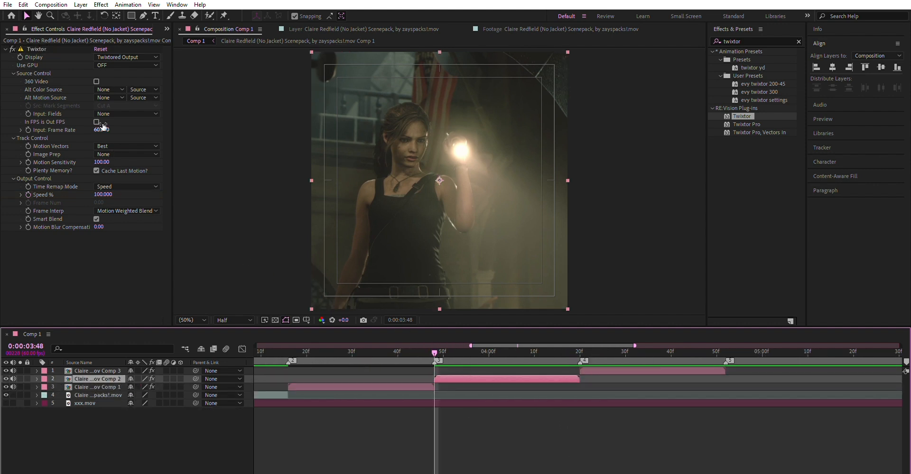
pyautogui.click(395, 387)
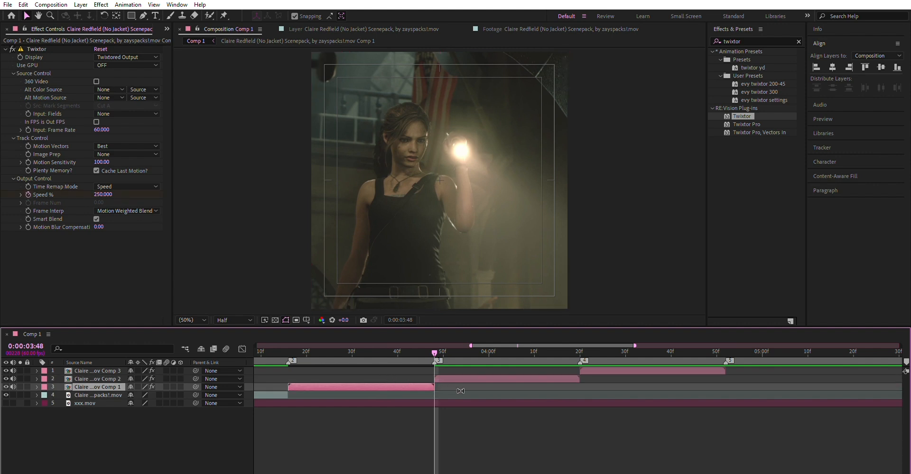
pyautogui.press('u')
pyautogui.moveTo(461, 384); pyautogui.dragTo(281, 416)
pyautogui.press('u')
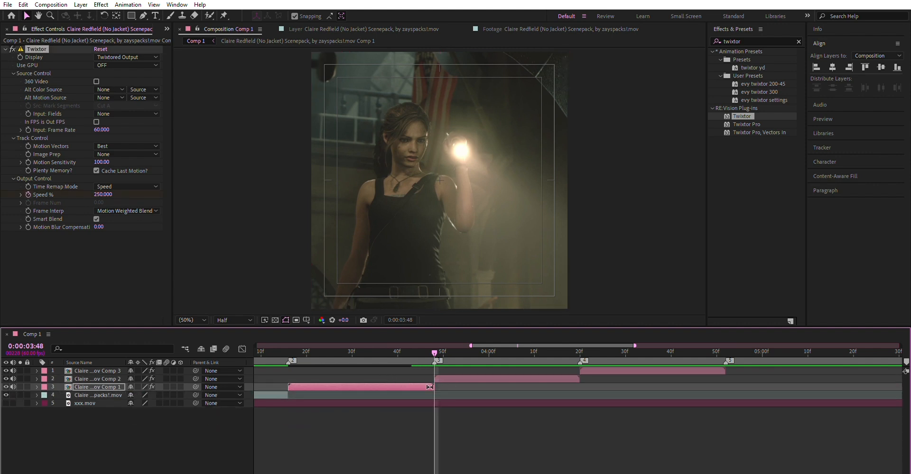
pyautogui.click(443, 378)
pyautogui.hotkey('ctrl', 'v')
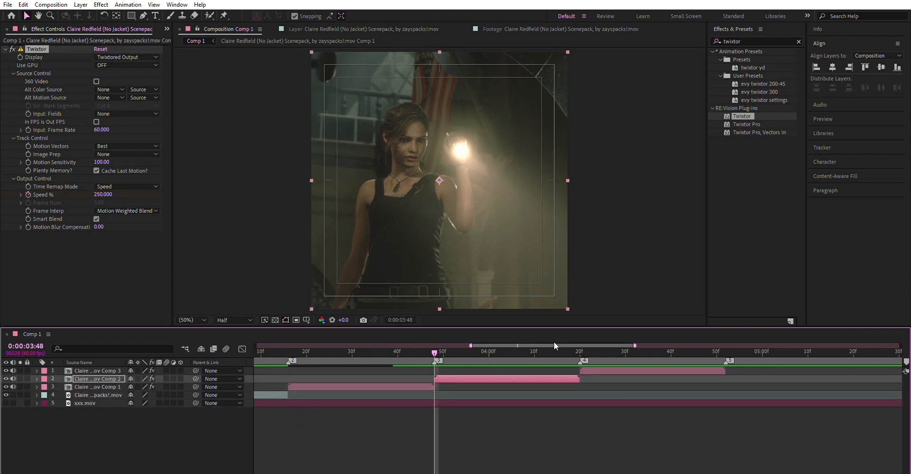
# Delete the pasted Speed % keyframes from the second pre-composed clip.
pyautogui.click(579, 347)
pyautogui.moveTo(580, 394)
pyautogui.mouseDown()
pyautogui.moveTo(673, 386)
pyautogui.moveTo(575, 397)
pyautogui.moveTo(582, 393)
pyautogui.moveTo(528, 382)
pyautogui.moveTo(558, 400)
pyautogui.moveTo(507, 393)
pyautogui.moveTo(579, 396)
pyautogui.mouseUp()
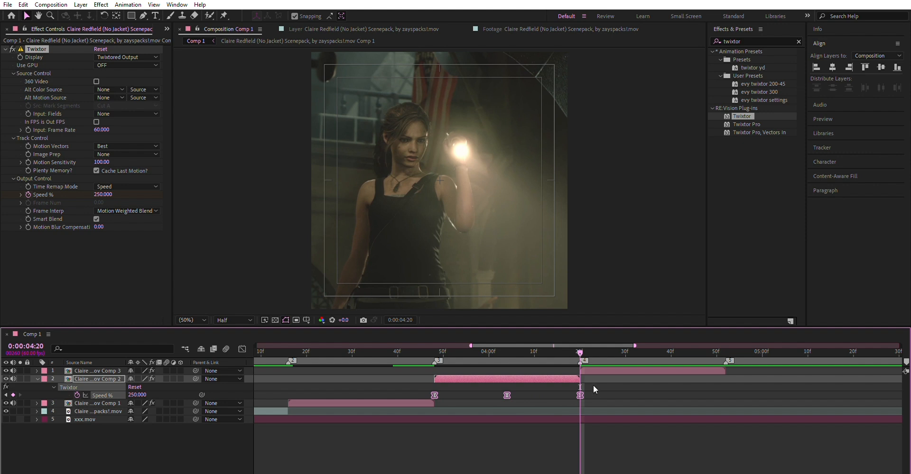
pyautogui.press('Delete')
# Enable keyframing for Twixtor's Speed % at the start of the second pre-composed clip and set the value to 100.
pyautogui.click(435, 350)
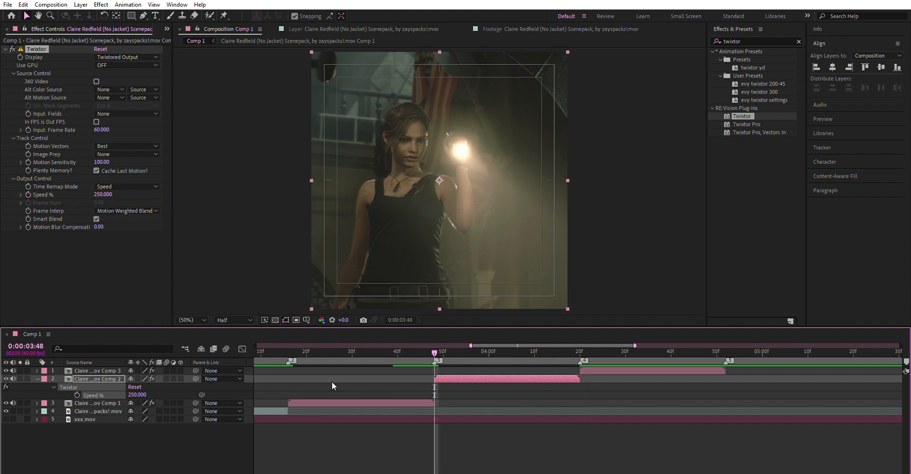
pyautogui.click(77, 395)
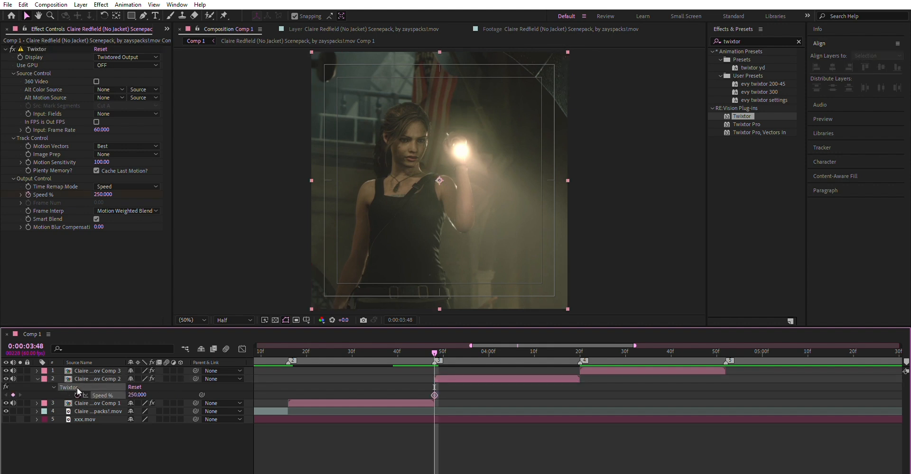
pyautogui.click(138, 395)
pyautogui.write('100')
pyautogui.press('Return')
# Add a Speed % keyframe of 200 at the end of the second pre-composed clip, at marker 4.
pyautogui.click(582, 351)
pyautogui.click(138, 395)
pyautogui.write('200')
pyautogui.press('Return')
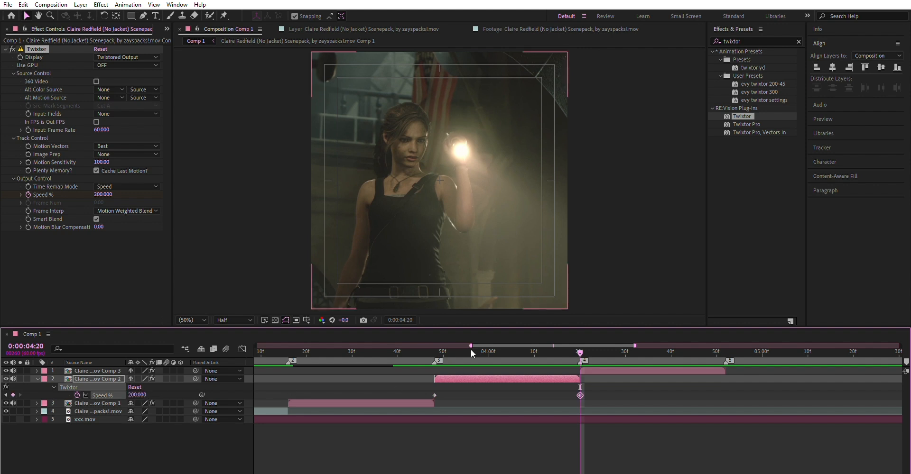
# Add a Speed % keyframe of 30 at 0:00:04:04, midway through the second pre-composed clip.
pyautogui.click(513, 349)
pyautogui.click(507, 348)
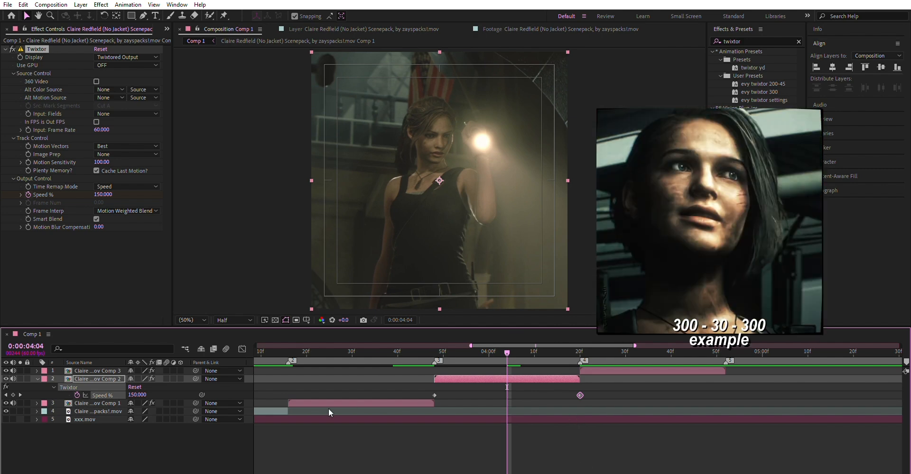
pyautogui.click(136, 394)
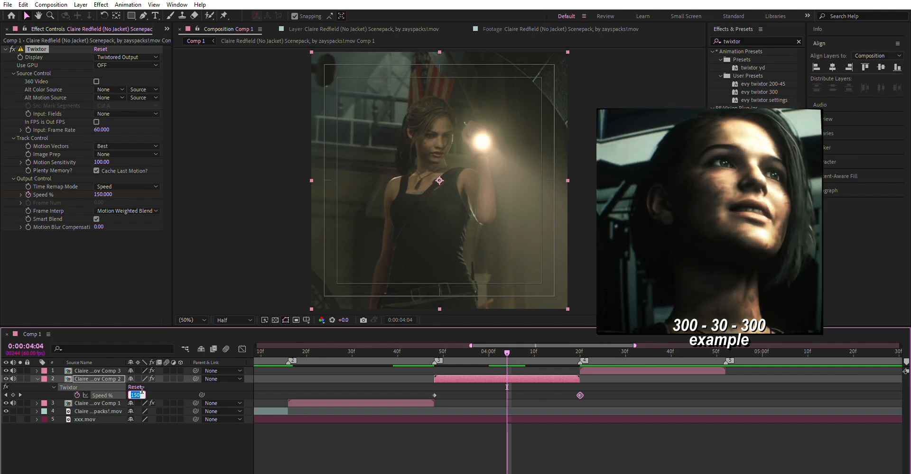
pyautogui.write('30')
pyautogui.press('Return')
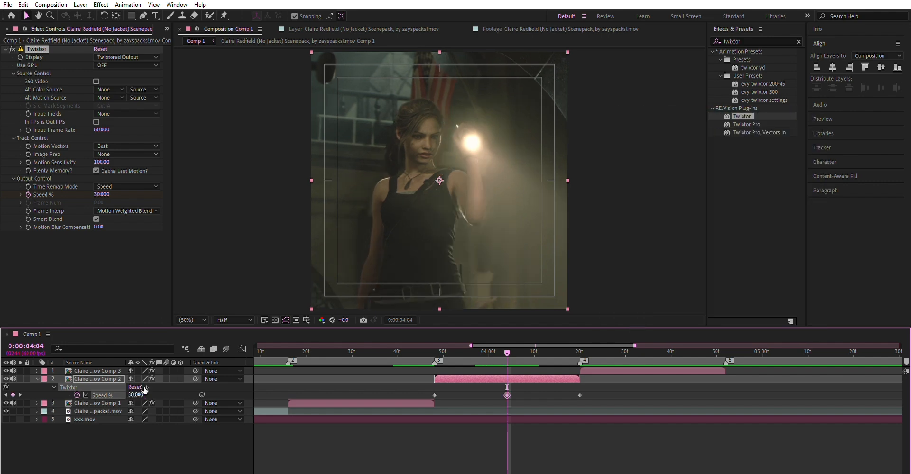
# Set the Speed % keyframe at the start of the second pre-composed clip to 300.
pyautogui.click(435, 350)
pyautogui.click(136, 395)
pyautogui.write('30')
pyautogui.press('Return')
# Set the Speed % keyframe at the end of the second pre-composed clip to 300.
pyautogui.click(580, 351)
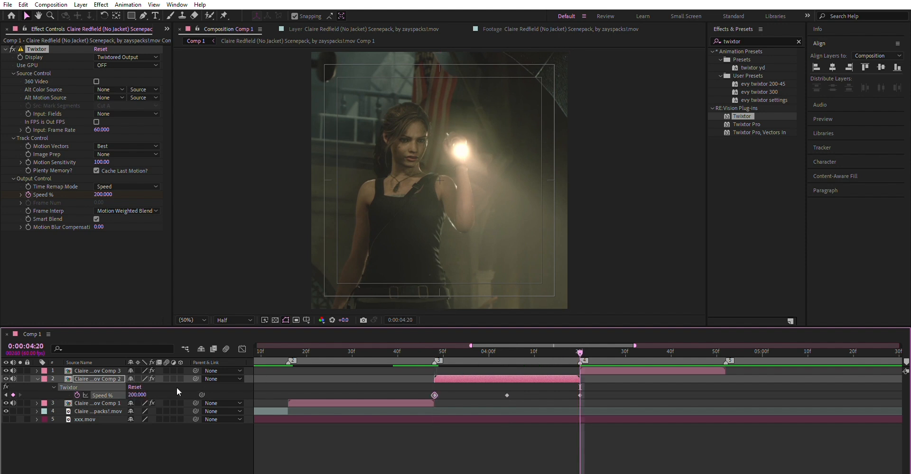
pyautogui.click(137, 395)
pyautogui.write('3')
pyautogui.press('Return')
pyautogui.moveTo(582, 351); pyautogui.dragTo(575, 352)
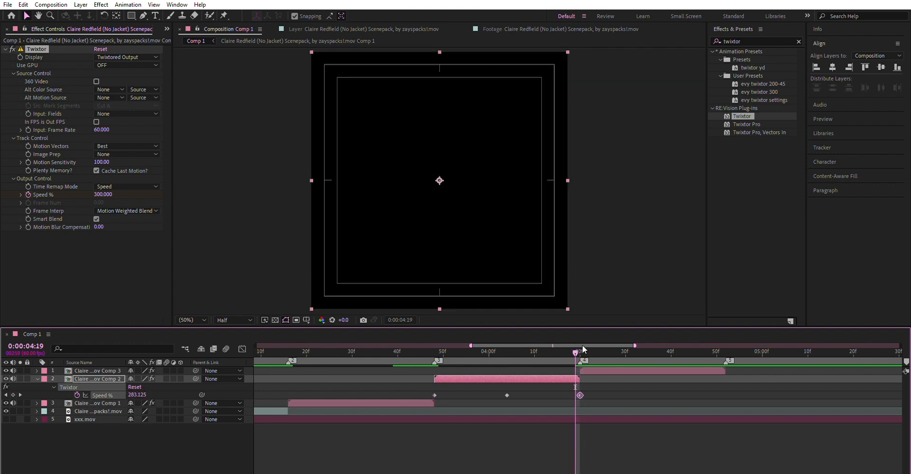
# Easy-ease the second pre-composed clip's Speed % keyframes and stretch both handles of the middle keyframe outward to the neighbouring keyframes.
pyautogui.moveTo(599, 386); pyautogui.dragTo(406, 413)
pyautogui.press('F9')
pyautogui.click(242, 349)
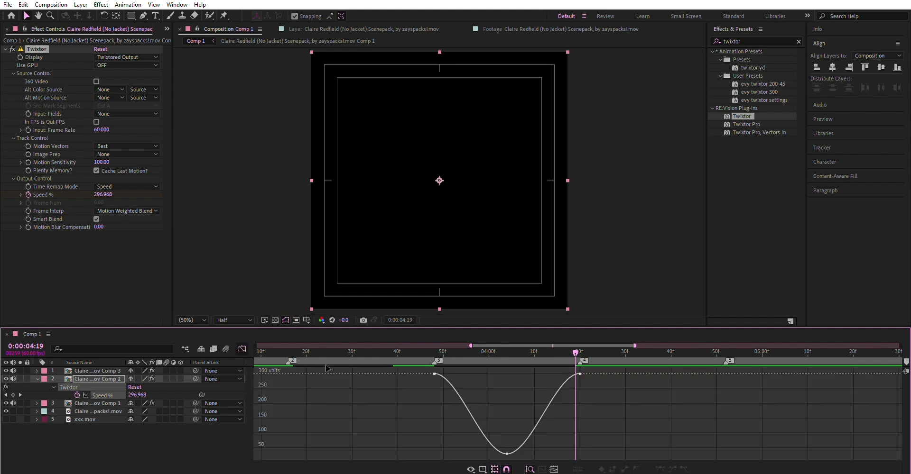
pyautogui.click(507, 454)
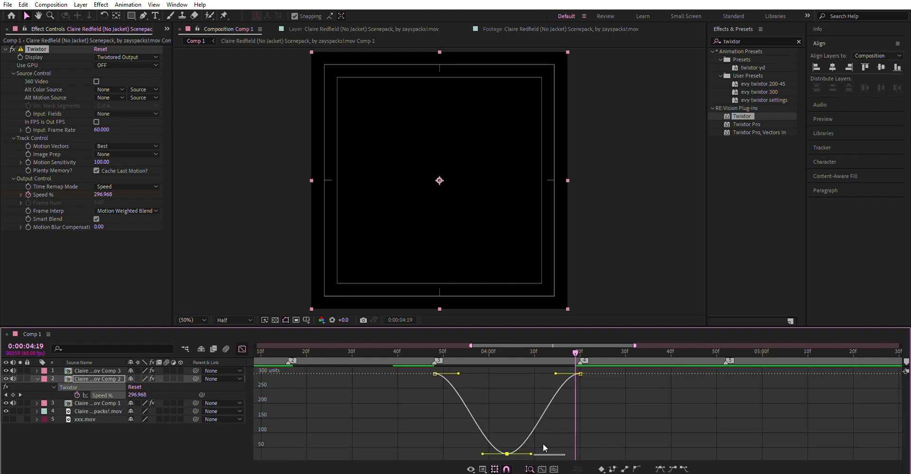
pyautogui.moveTo(531, 454); pyautogui.dragTo(630, 458)
pyautogui.moveTo(482, 454); pyautogui.dragTo(346, 442)
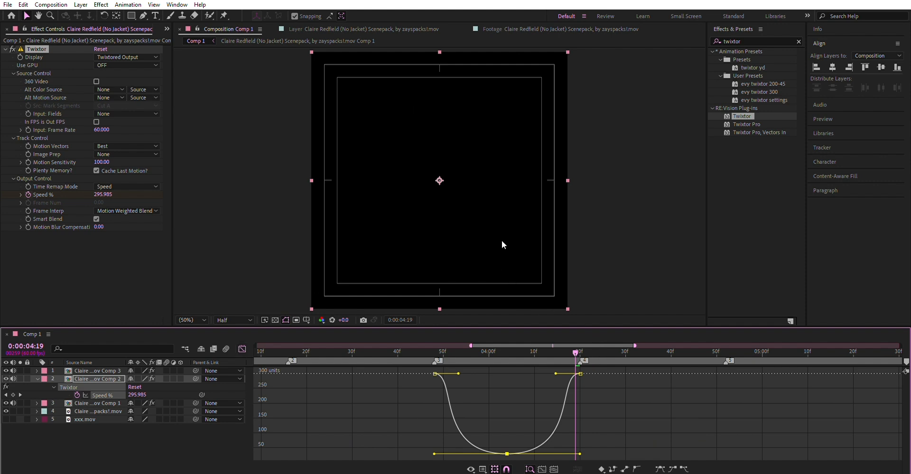
# Slightly shorten the incoming ease handle of the second clip's last Speed % keyframe and scrub back to the clip's start at 0:00:03:48.
pyautogui.moveTo(576, 347); pyautogui.dragTo(578, 347)
pyautogui.moveTo(598, 390)
pyautogui.mouseDown()
pyautogui.moveTo(561, 353)
pyautogui.moveTo(575, 353)
pyautogui.mouseUp()
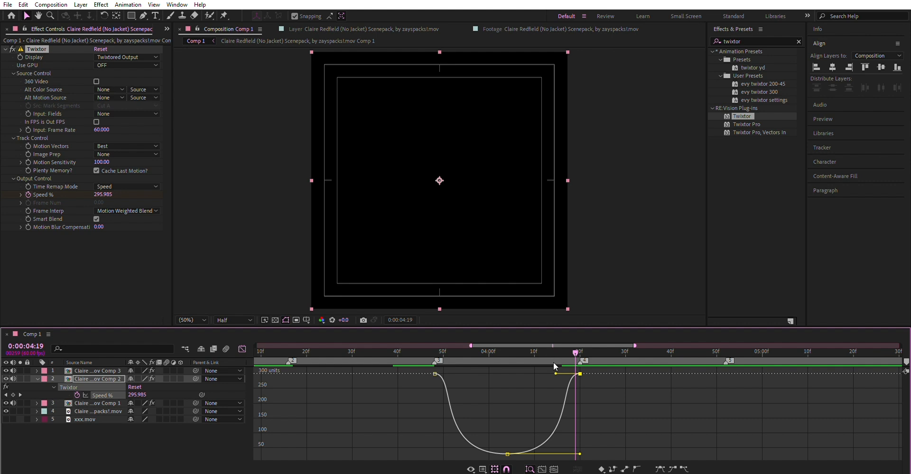
pyautogui.moveTo(558, 368); pyautogui.dragTo(561, 368)
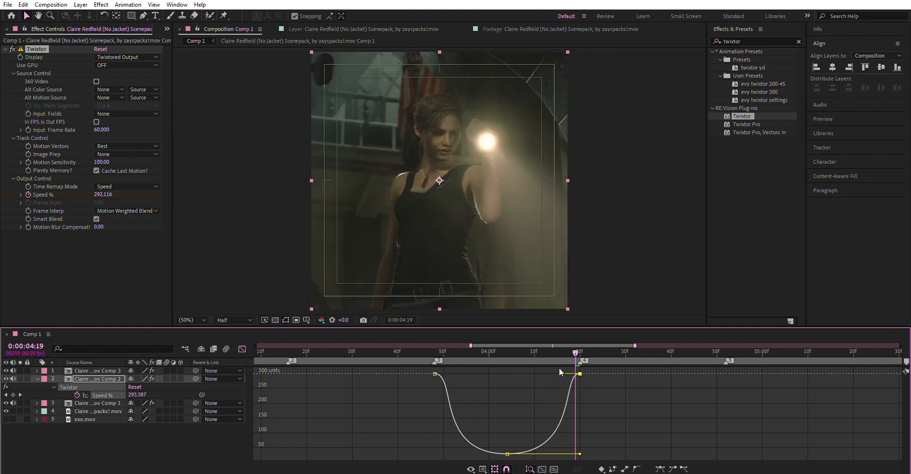
pyautogui.click(579, 352)
pyautogui.moveTo(583, 355); pyautogui.dragTo(434, 354)
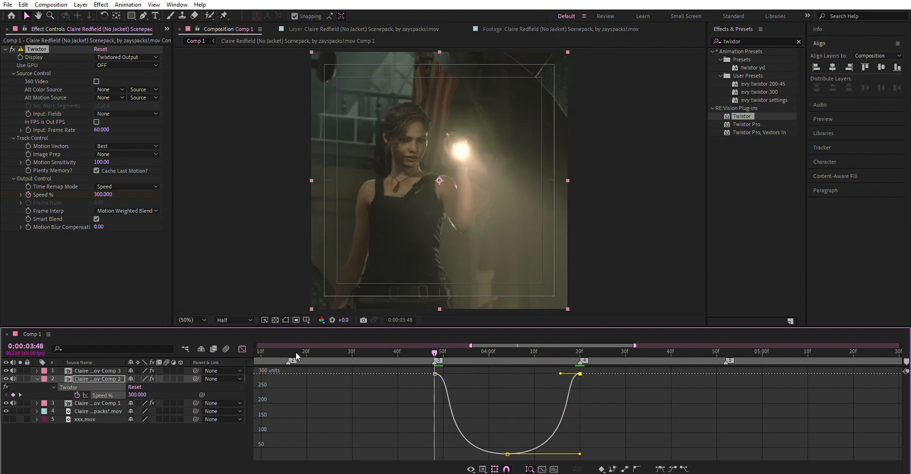
pyautogui.click(242, 349)
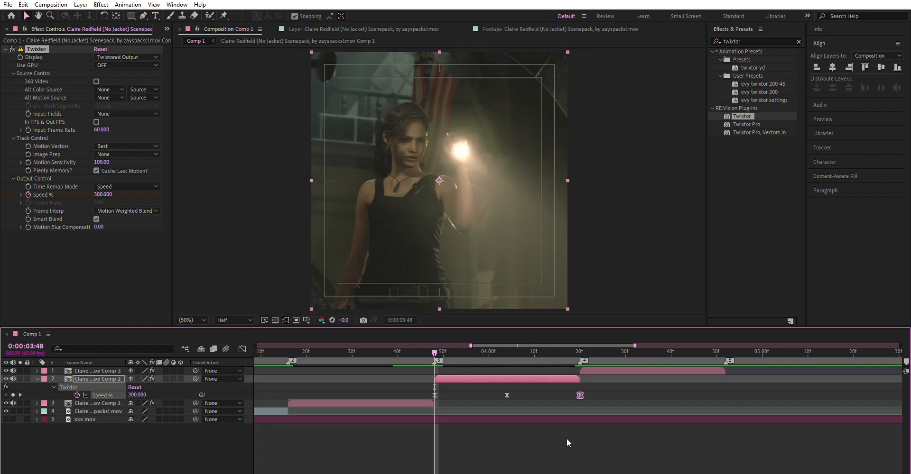
# Collapse the second clip's keyframes and preview the composition's speed ramps from 0:00:02:49.
pyautogui.click(495, 375)
pyautogui.press('u')
pyautogui.click(278, 355)
pyautogui.moveTo(277, 357); pyautogui.dragTo(253, 369)
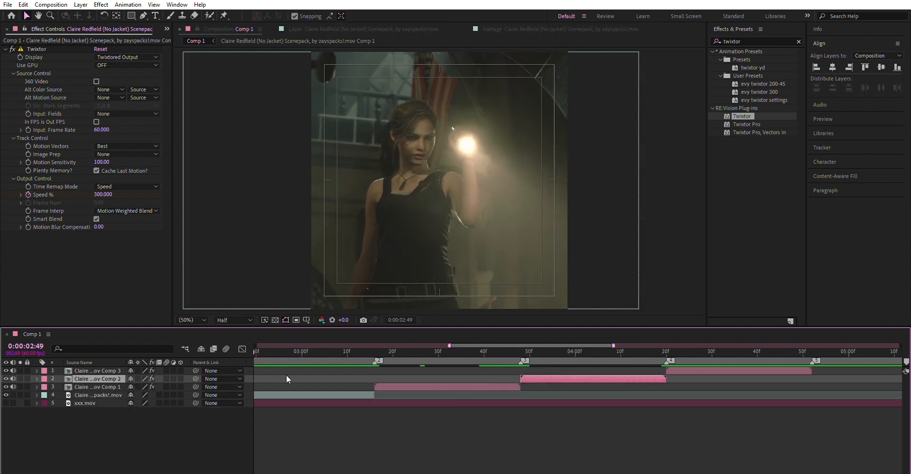
pyautogui.scroll(-5, 287, 378)
pyautogui.press('space')
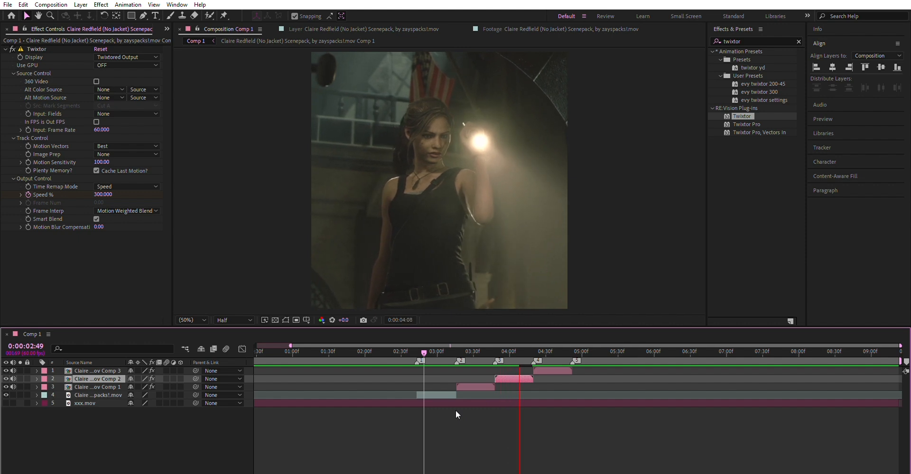
pyautogui.click(465, 387)
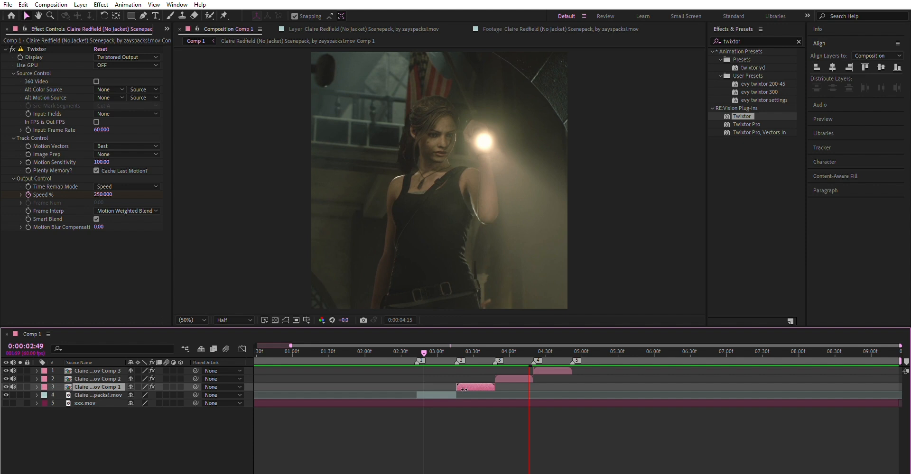
pyautogui.press('space')
# Clear the effect search and add a Speed % keyframe of 200 at the start of the third pre-composed clip, at marker 4.
pyautogui.moveTo(530, 354); pyautogui.dragTo(533, 357)
pyautogui.click(541, 371)
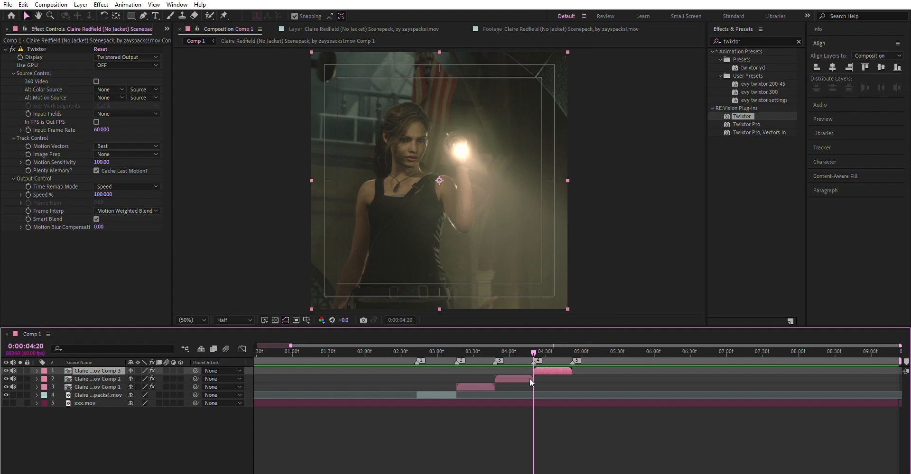
pyautogui.click(748, 41)
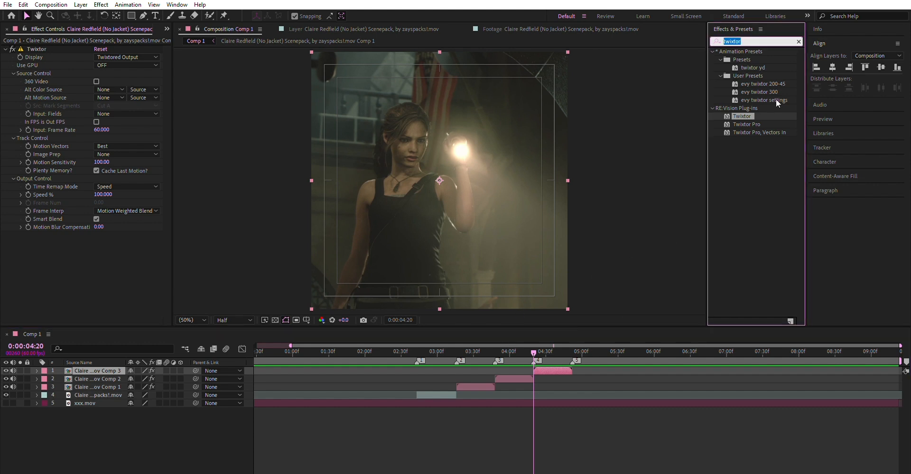
pyautogui.press('BackSpace')
pyautogui.click(549, 366)
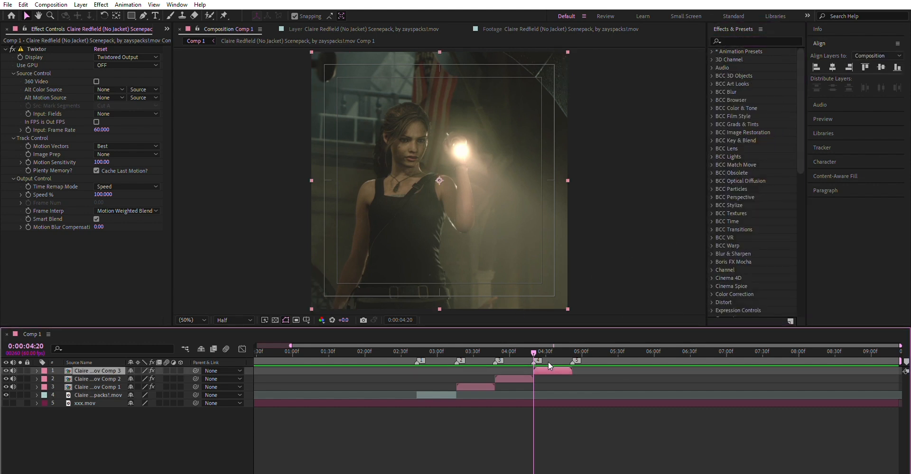
pyautogui.press('=')
pyautogui.press('=')
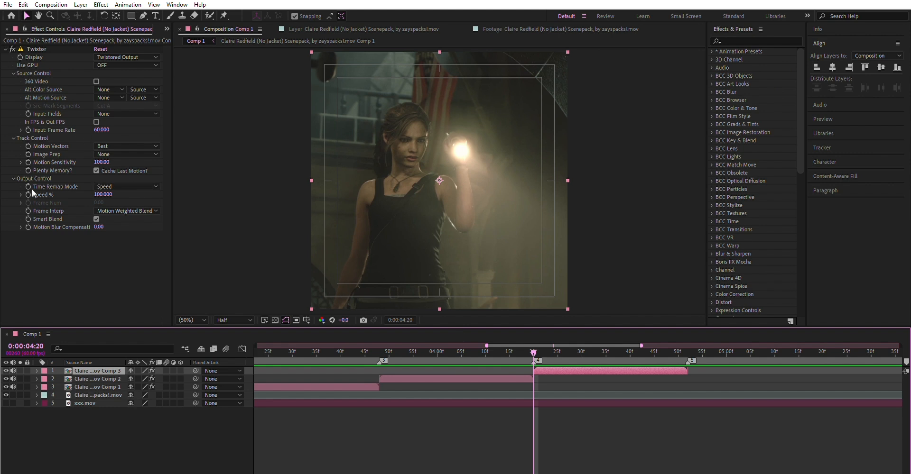
pyautogui.click(86, 190)
pyautogui.click(102, 194)
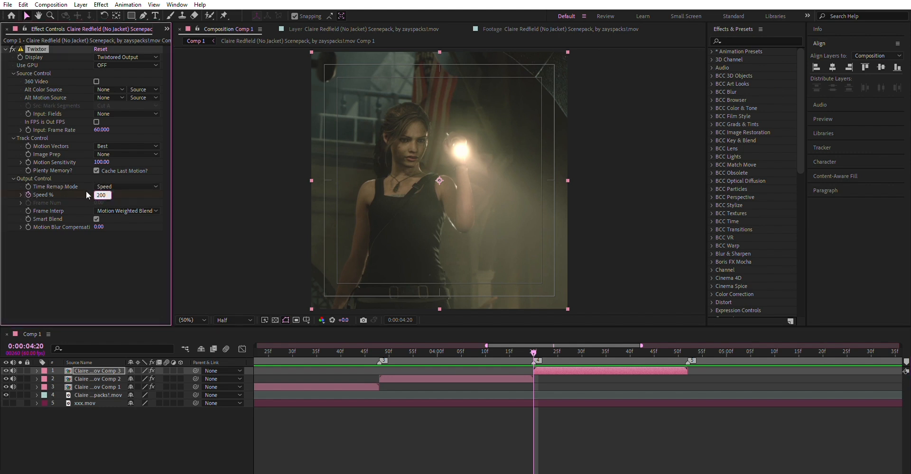
pyautogui.press('u')
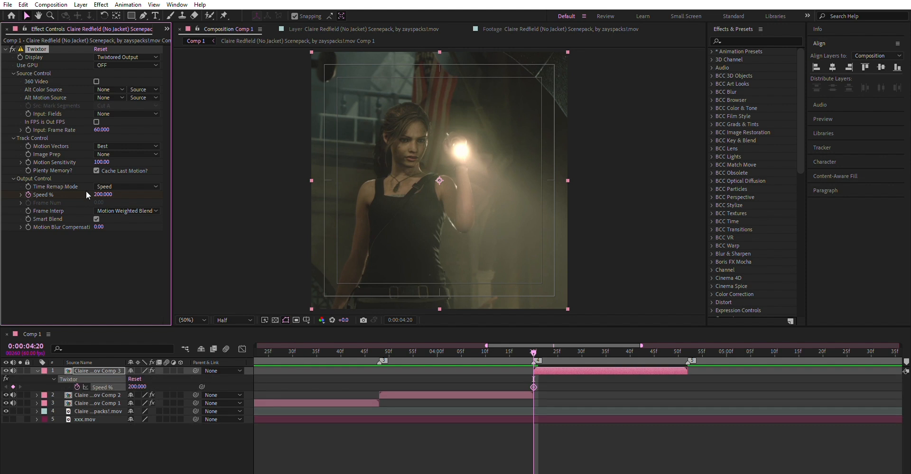
# Add a Speed % keyframe of 45 on the third clip at 0:00:04:30 and easy-ease both of its keyframes.
pyautogui.hotkey('shift', 'pagedown')
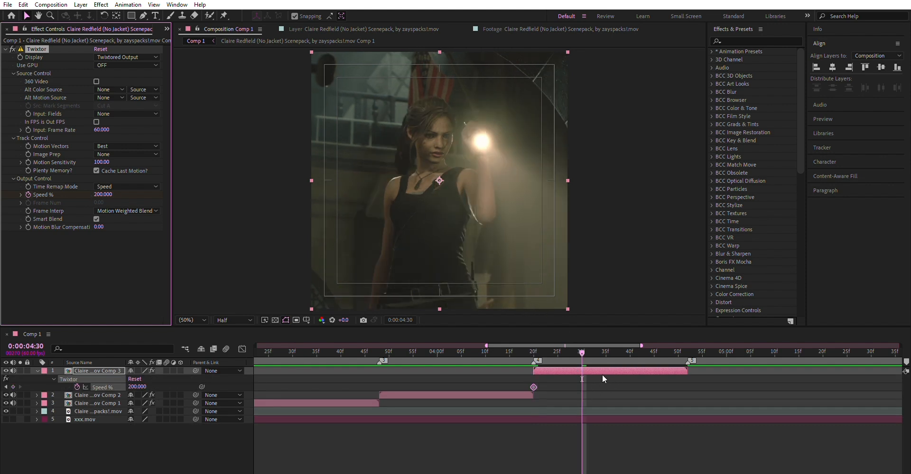
pyautogui.click(137, 386)
pyautogui.write('45')
pyautogui.press('Return')
pyautogui.press('F9')
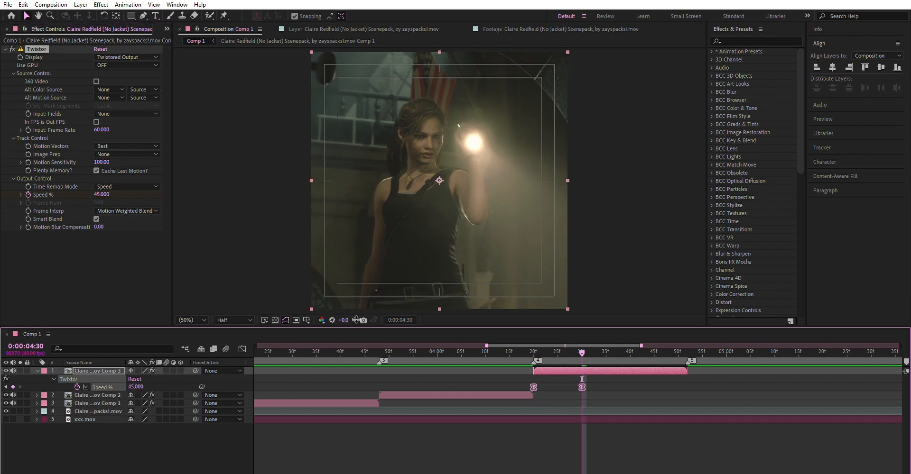
# Reshape the third clip's Speed % curve into a steep early drop that levels off gradually toward 45.
pyautogui.click(242, 349)
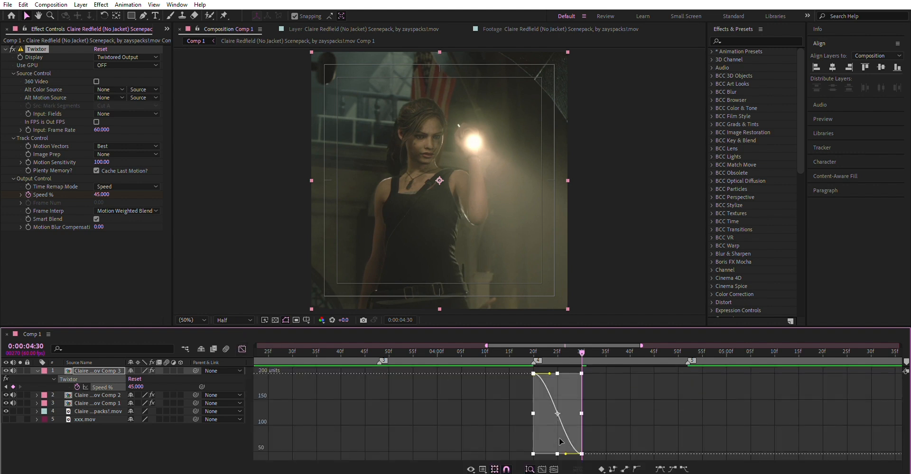
pyautogui.click(590, 383)
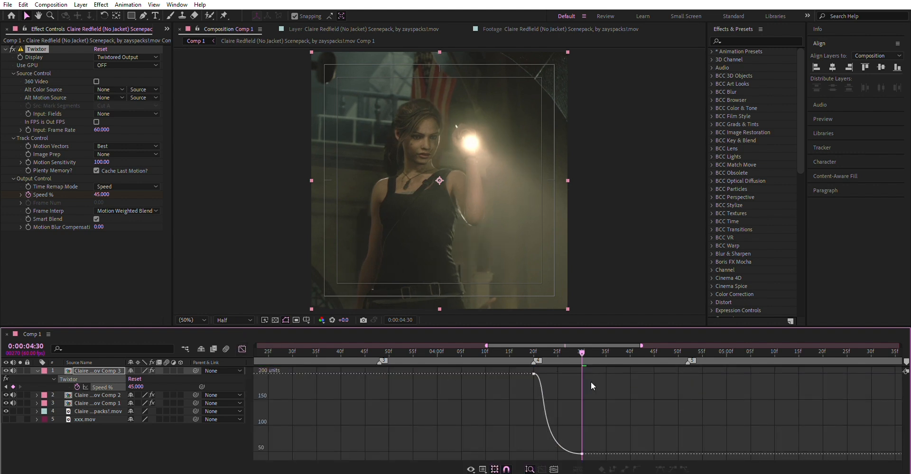
pyautogui.click(533, 354)
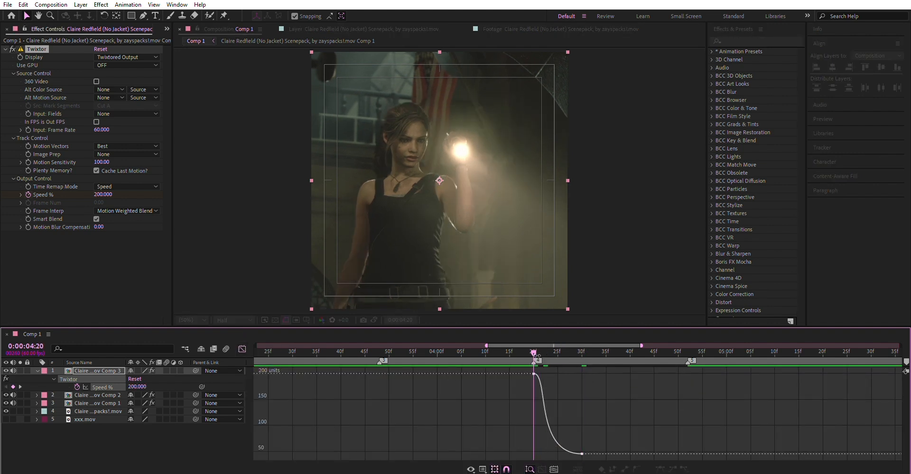
pyautogui.press('-')
pyautogui.click(241, 349)
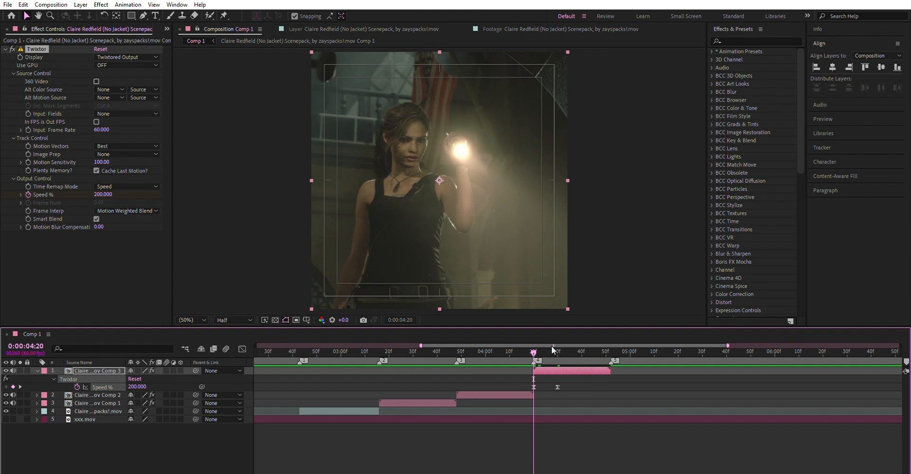
# Collapse the third clip's keyframes and preview all the clips, first from 0:00:02:39 and again from 0:00:02:18.
pyautogui.press('u')
pyautogui.press('-')
pyautogui.moveTo(482, 350); pyautogui.dragTo(437, 371)
pyautogui.press('space')
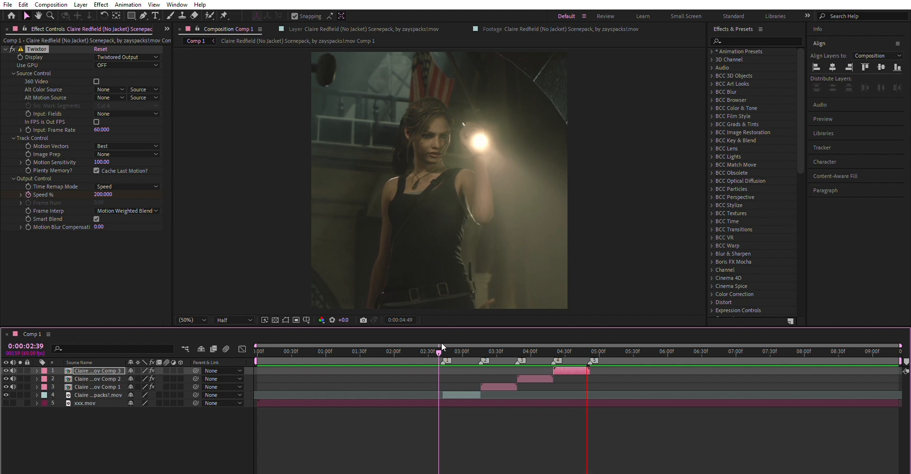
pyautogui.moveTo(431, 348); pyautogui.dragTo(414, 348)
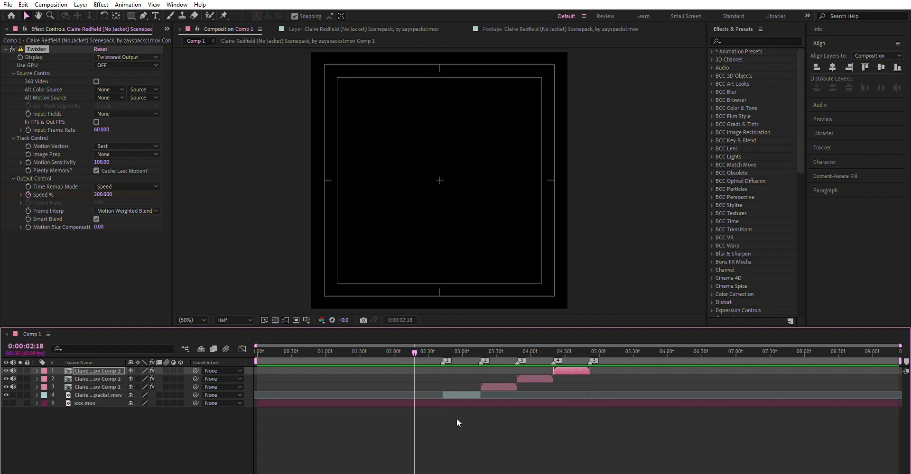
pyautogui.press('space')
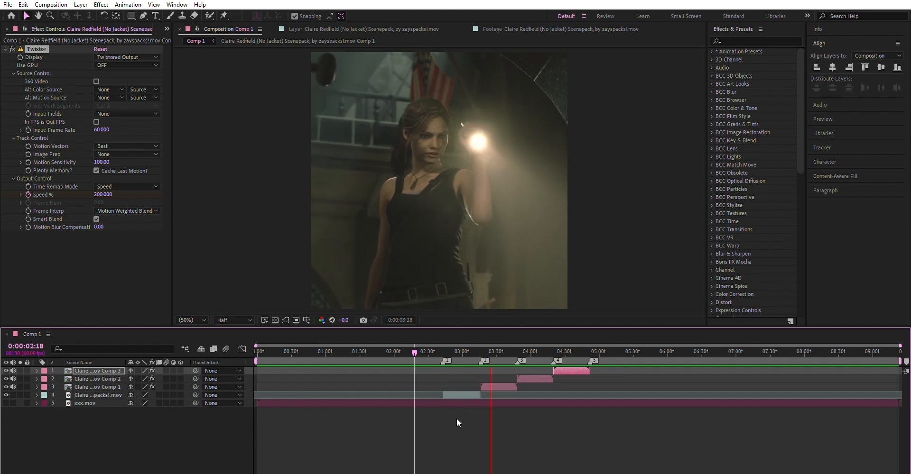
# Set Twixtor's Input: Frame Rate to 30 on the third, second and first pre-composed clips.
pyautogui.moveTo(531, 351); pyautogui.dragTo(559, 352)
pyautogui.click(102, 128)
pyautogui.write('30')
pyautogui.press('Return')
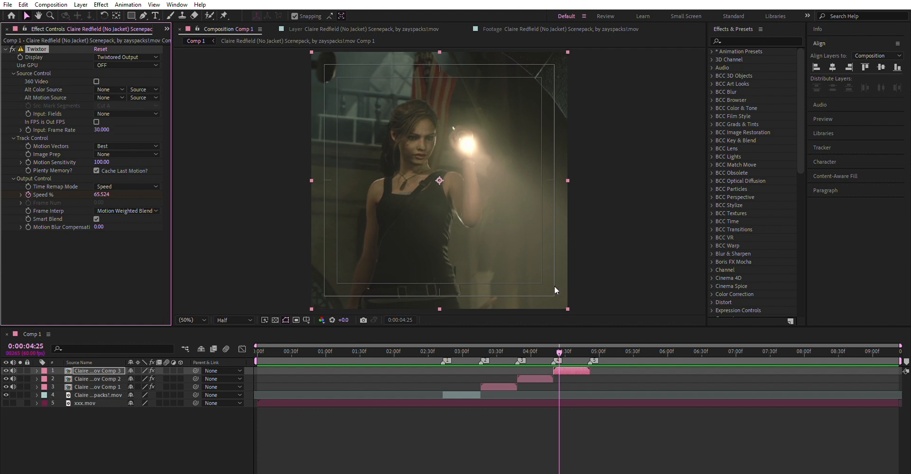
pyautogui.click(549, 378)
pyautogui.click(99, 130)
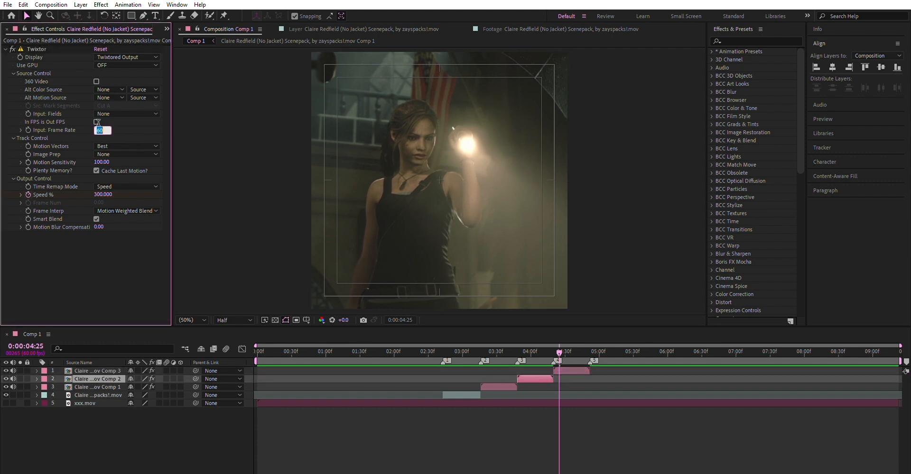
pyautogui.press('Return')
pyautogui.click(493, 388)
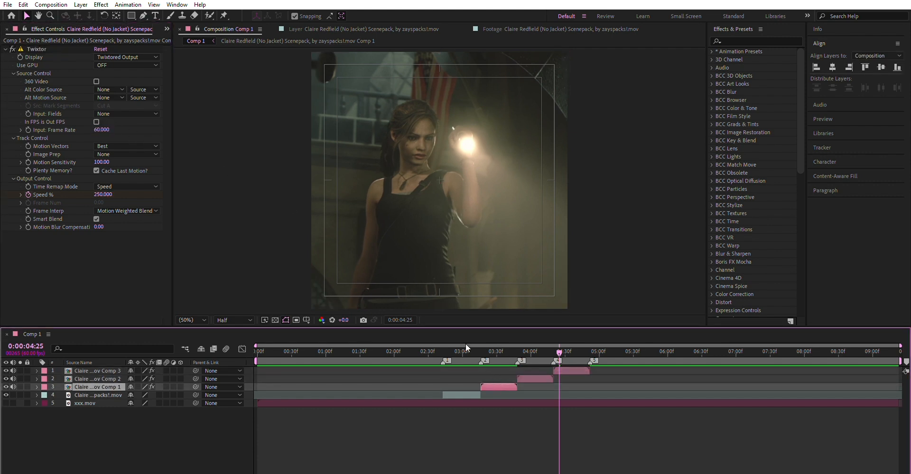
pyautogui.click(102, 130)
pyautogui.write('3')
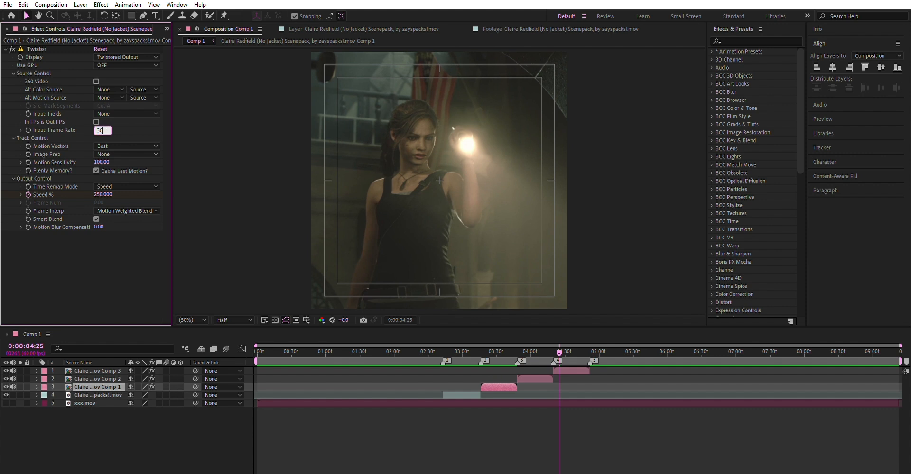
pyautogui.write('0')
pyautogui.press('Return')
# Preview the edit at the new input frame rate from 0:00:01:58 and 0:00:02:25, and park the playhead at 0:00:03:59.
pyautogui.click(392, 352)
pyautogui.click(391, 371)
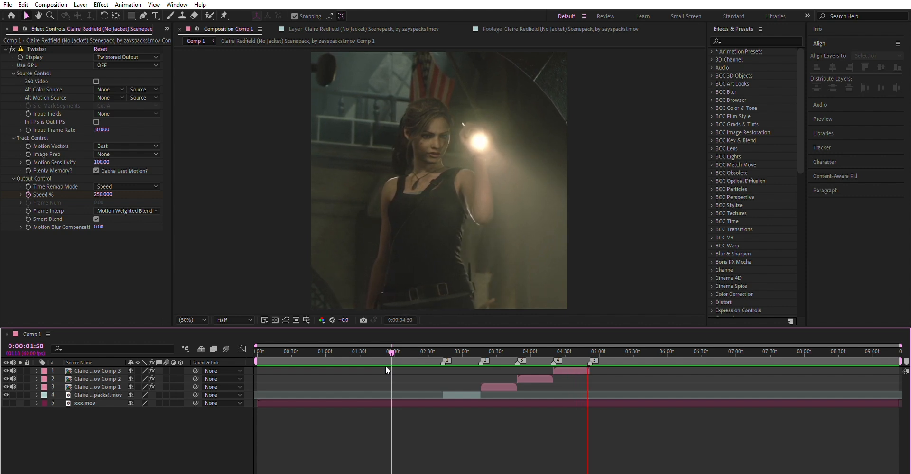
pyautogui.press('space')
pyautogui.moveTo(428, 352); pyautogui.dragTo(422, 353)
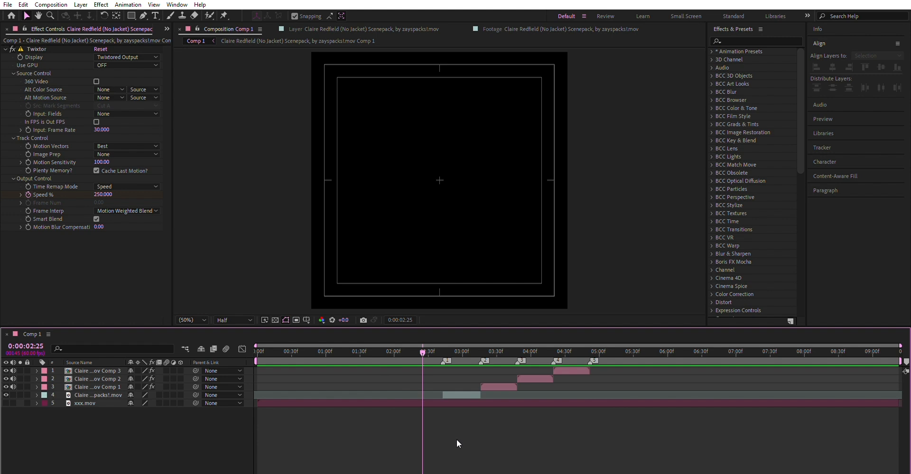
pyautogui.press('space')
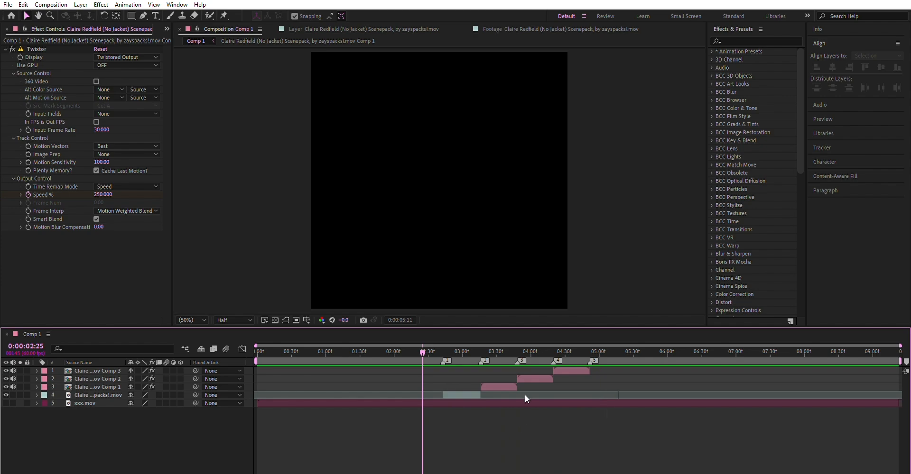
pyautogui.click(536, 350)
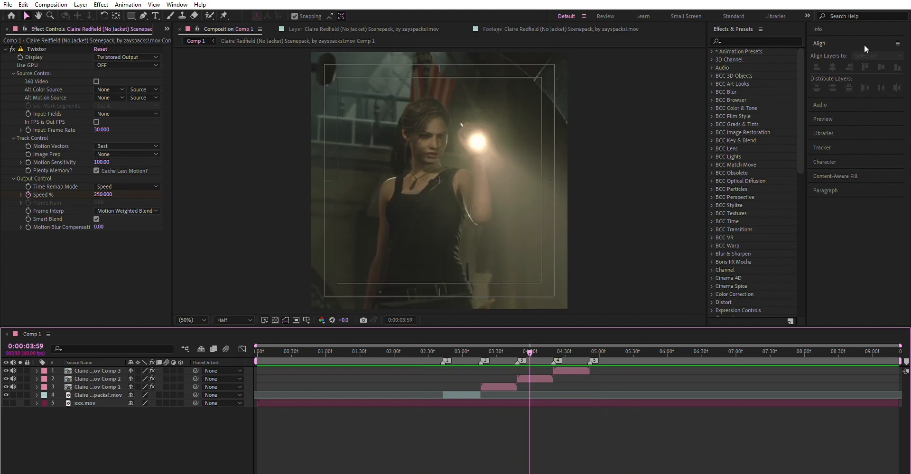